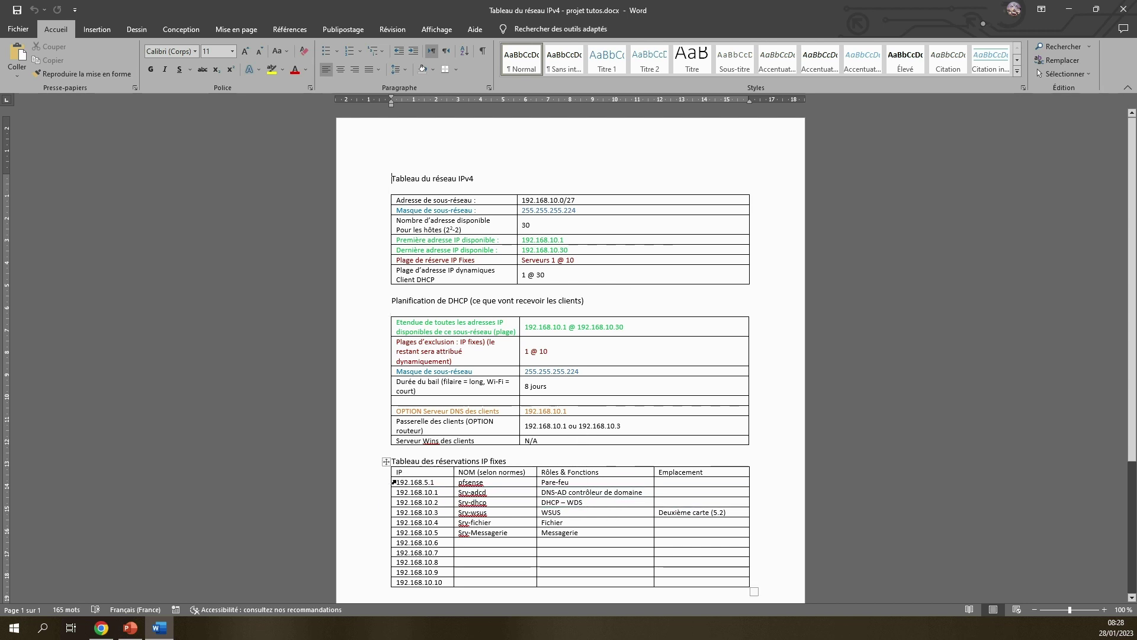
# Review the fixed IP reservations in the Word document, and examine the server network diagram in diagrams.net down to the user and Internet nodes
pyautogui.moveTo(394, 482); pyautogui.dragTo(571, 482)
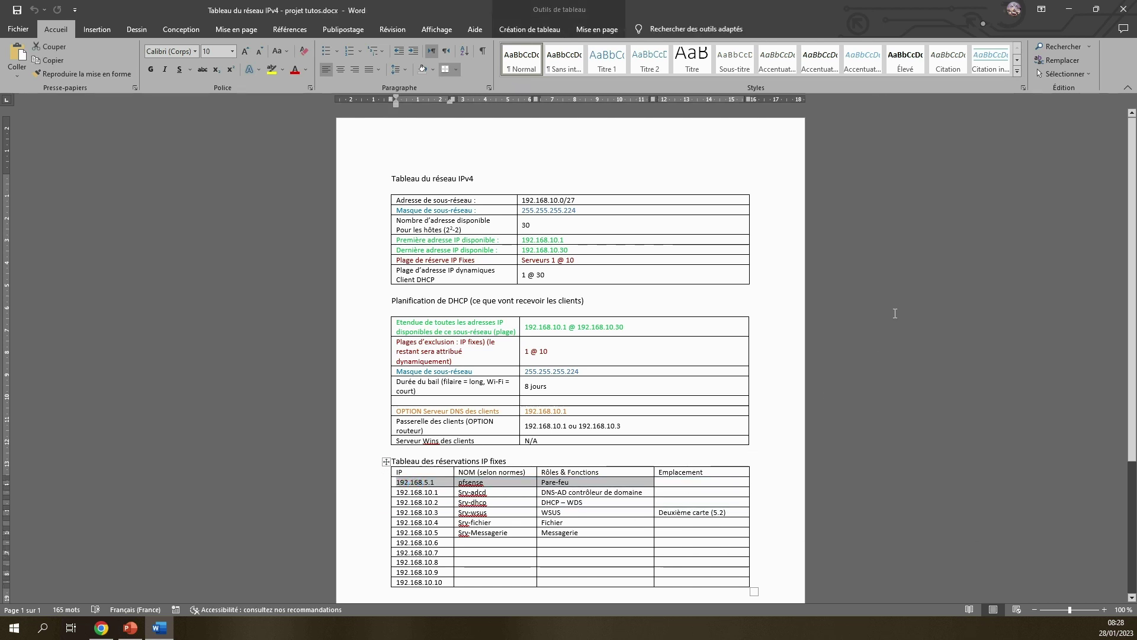
pyautogui.click(1070, 9)
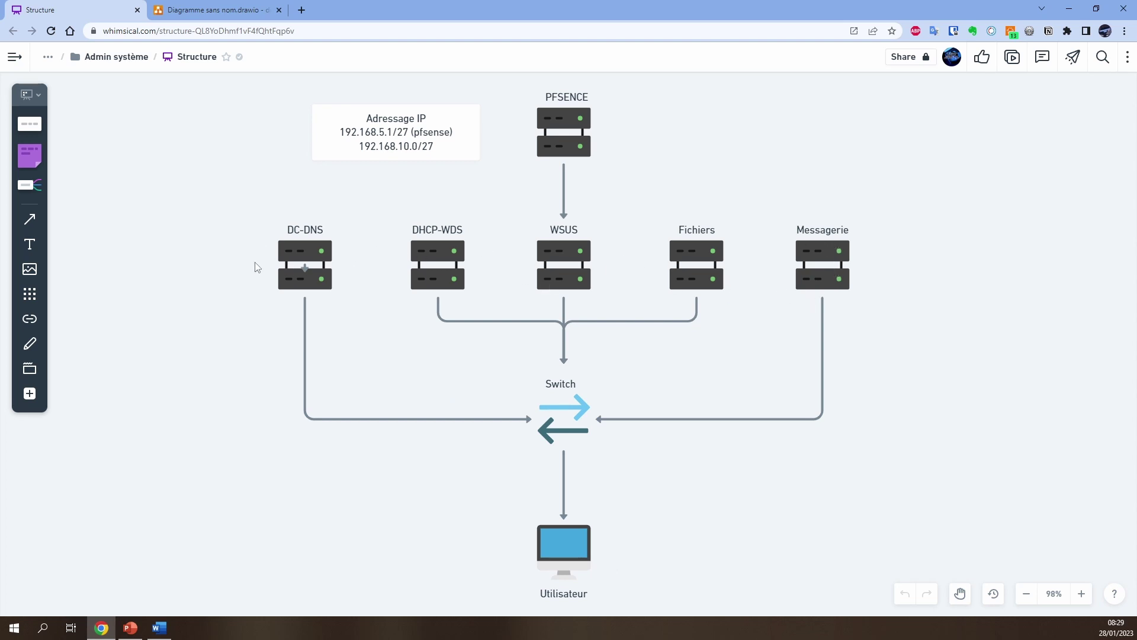
pyautogui.click(202, 10)
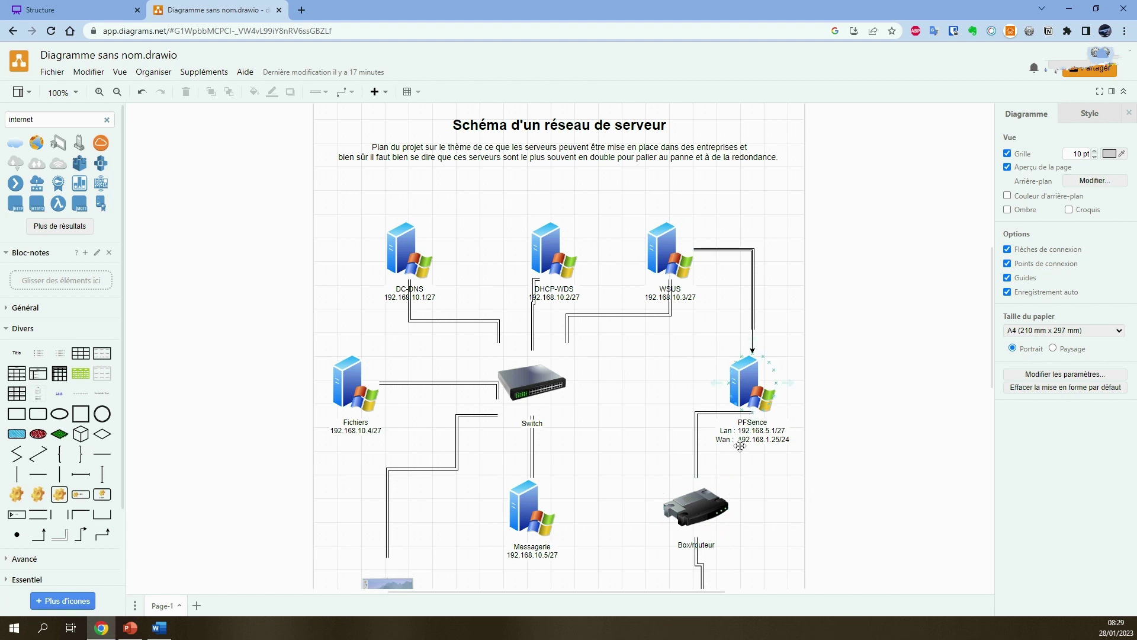
pyautogui.scroll(-3, 756, 539)
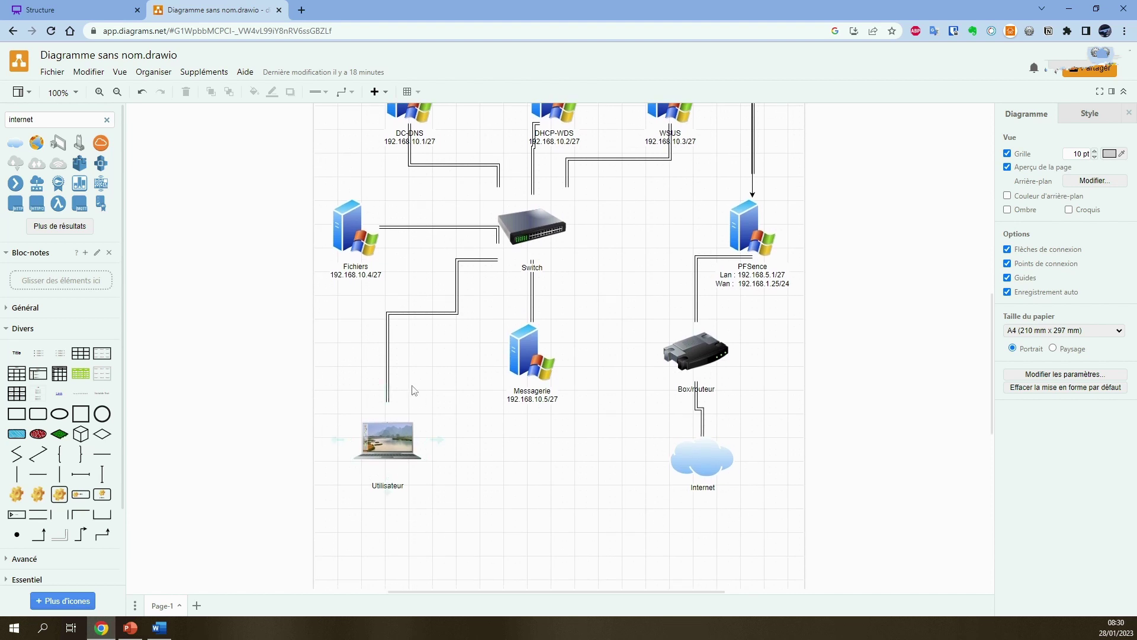
pyautogui.moveTo(393, 409)
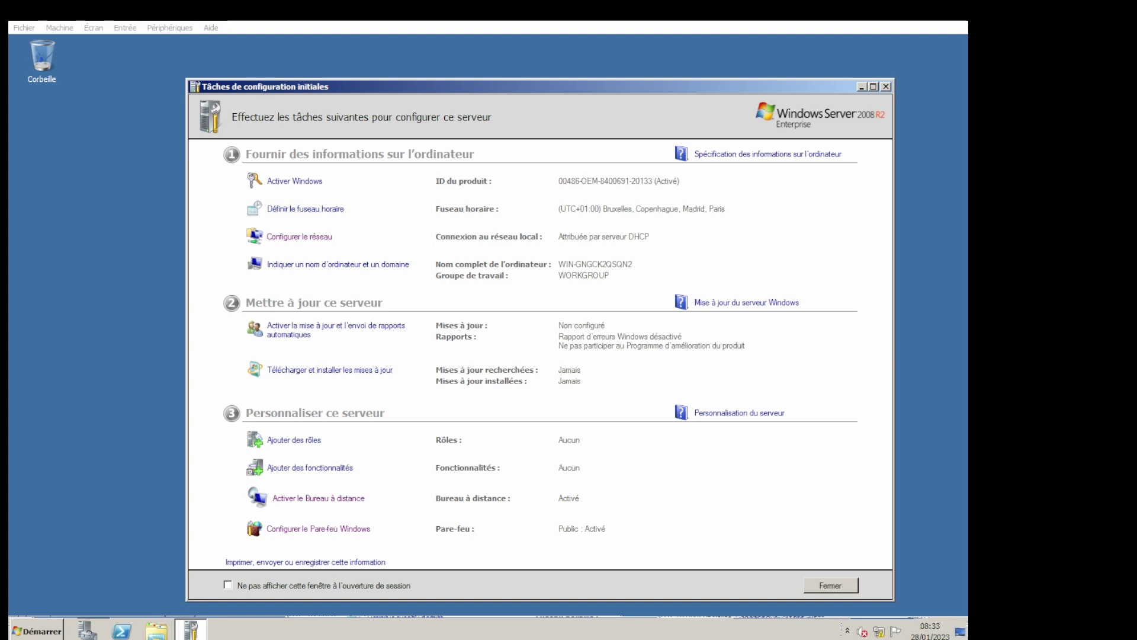
pyautogui.click(306, 236)
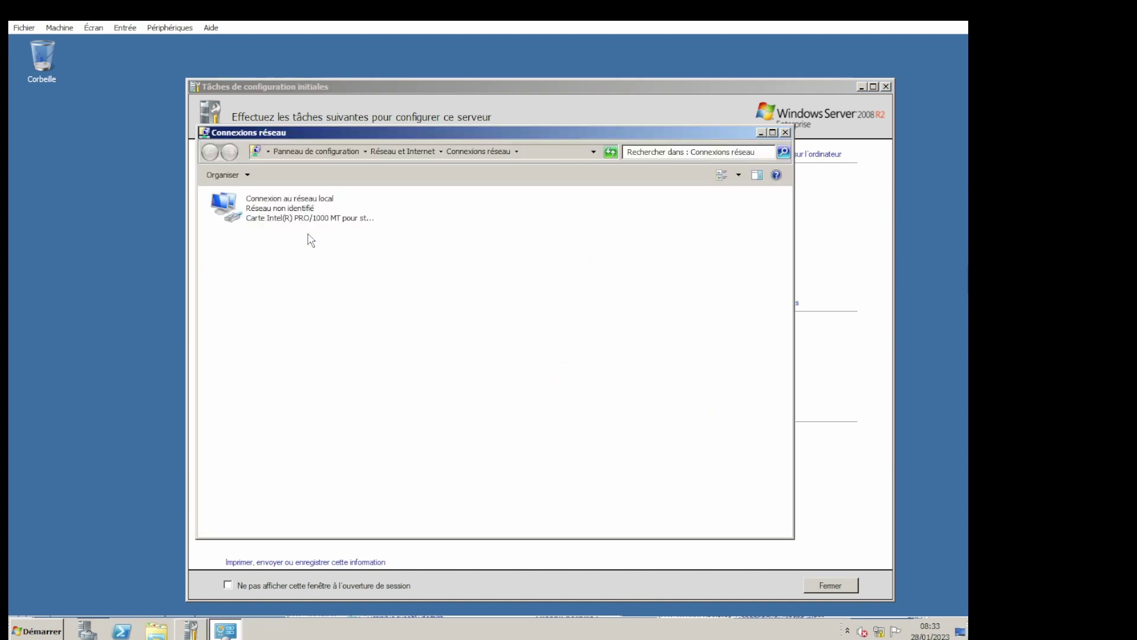
pyautogui.rightClick(253, 202)
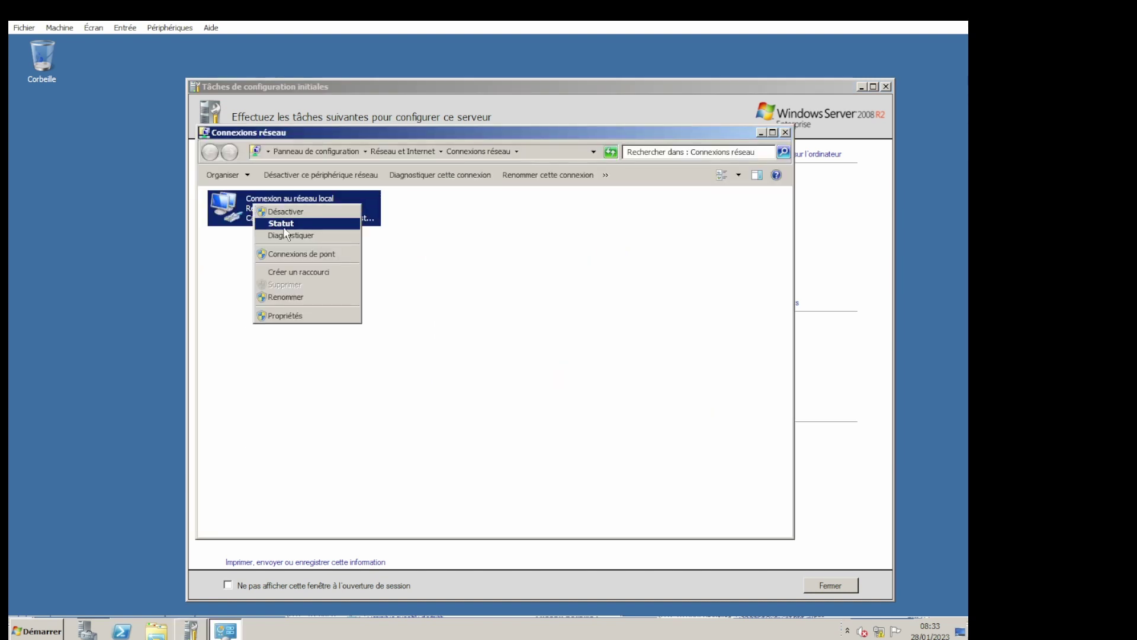
pyautogui.click(285, 317)
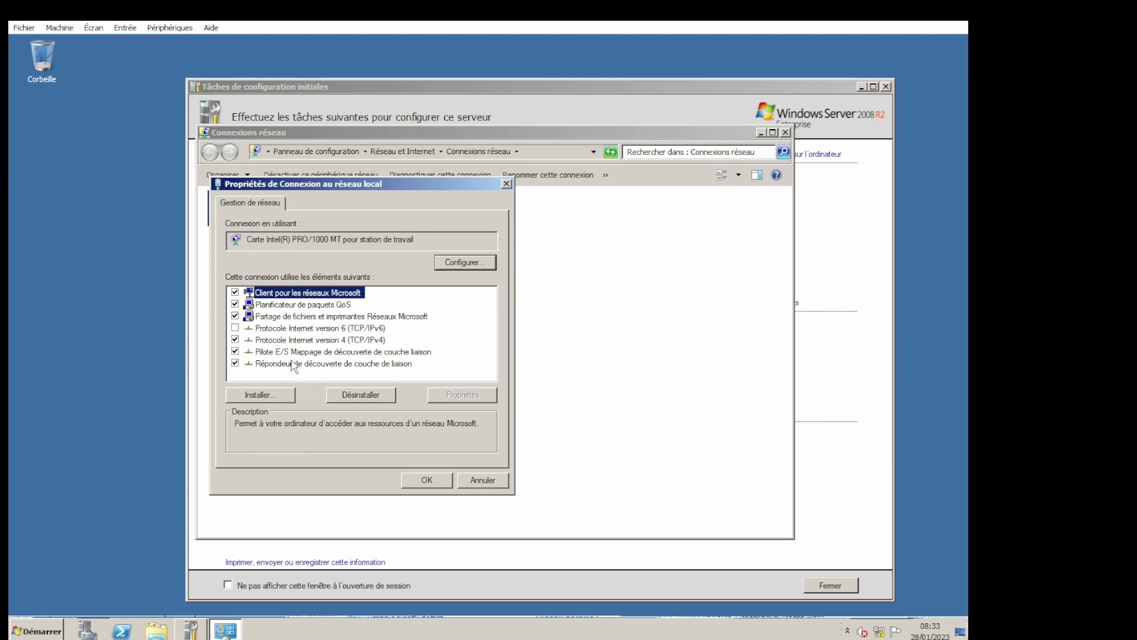
pyautogui.moveTo(391, 184); pyautogui.dragTo(569, 208)
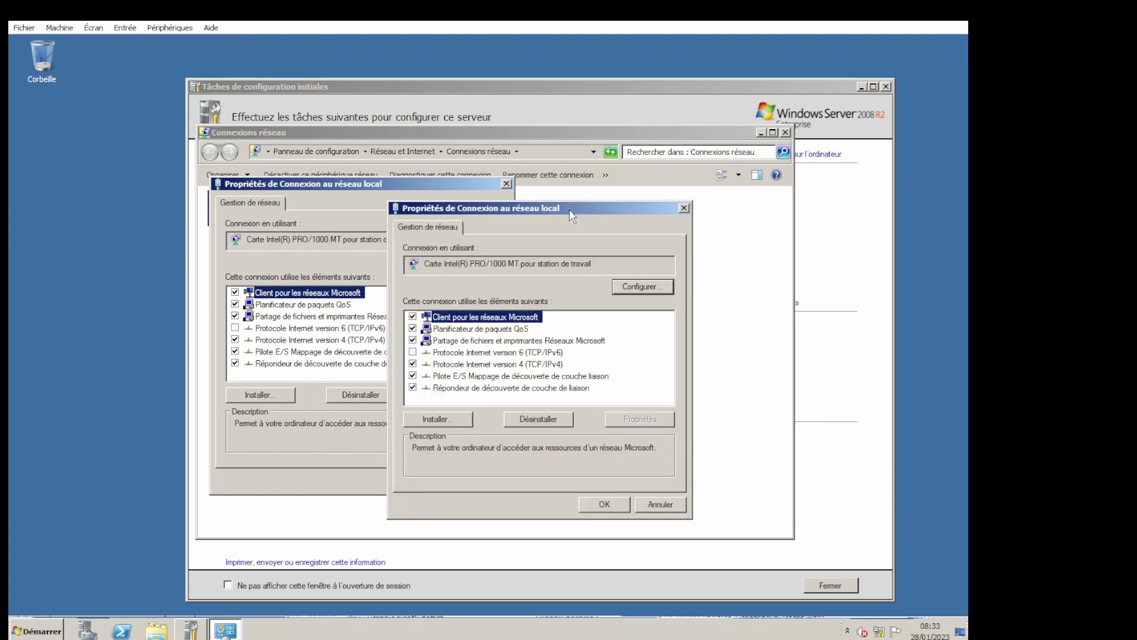
pyautogui.click(685, 208)
pyautogui.click(785, 132)
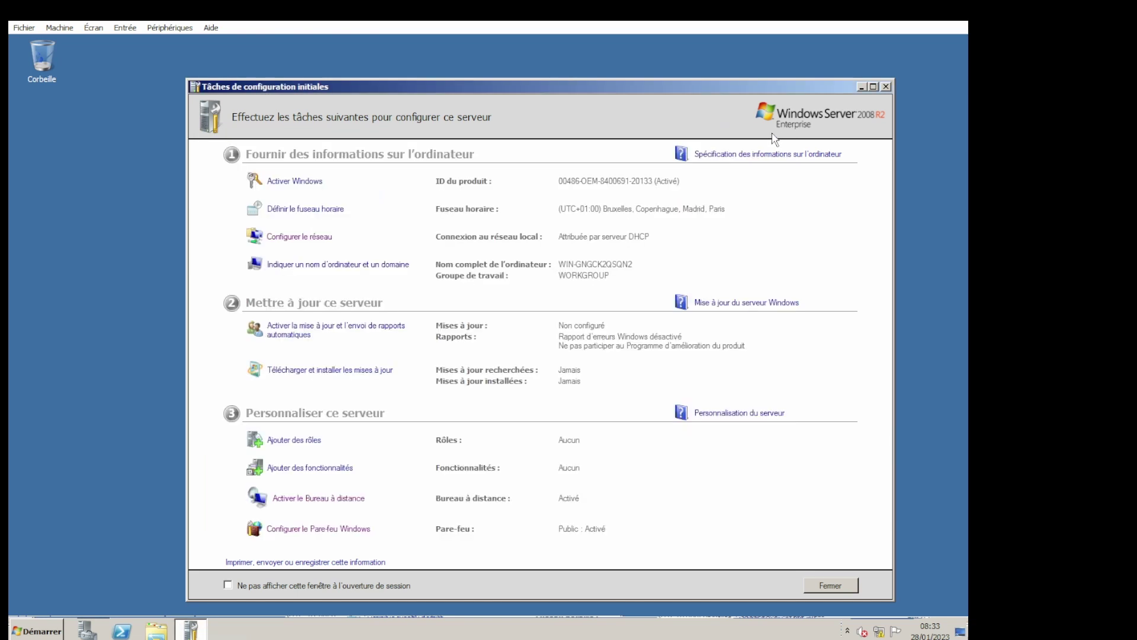
# Open the Internet Protocol version 4 (TCP/IPv4) properties of the server's local network connection
pyautogui.click(302, 240)
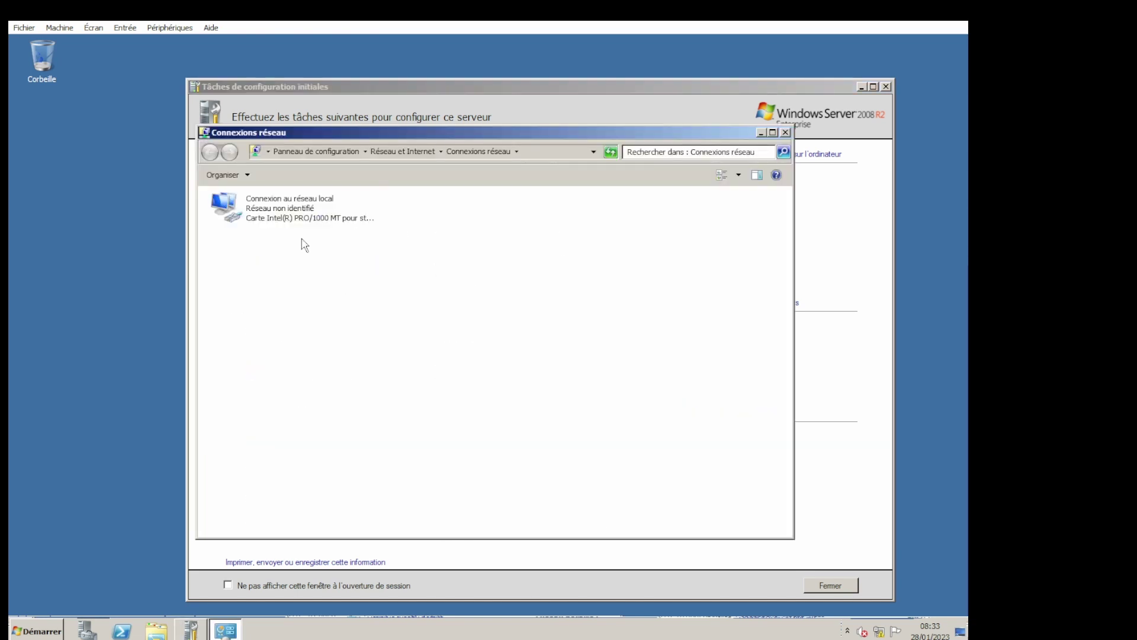
pyautogui.rightClick(243, 208)
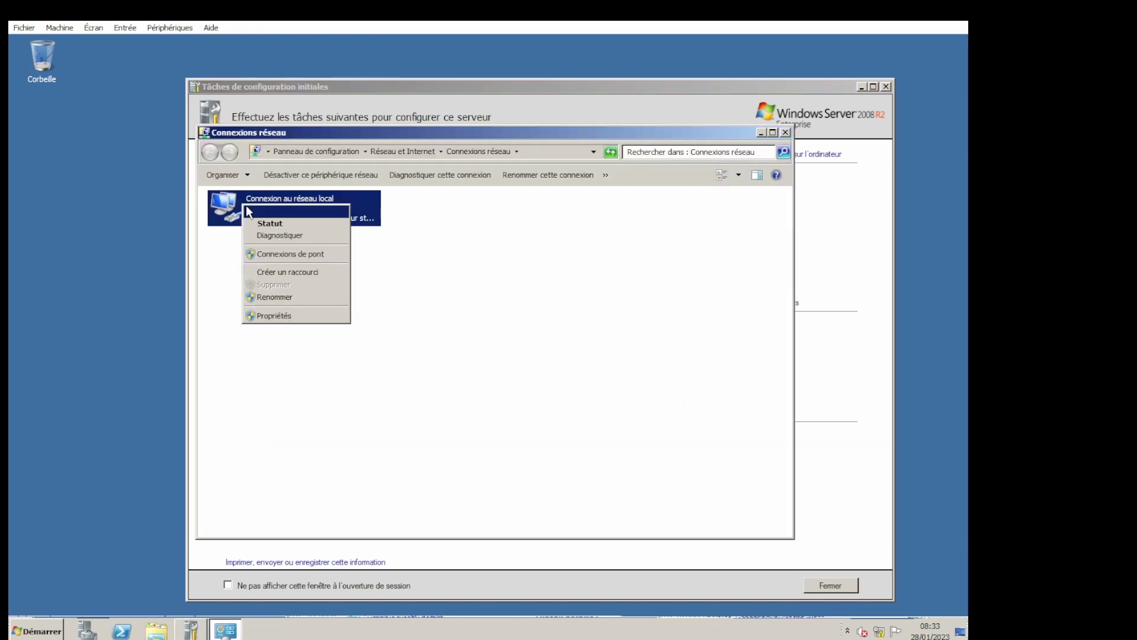
pyautogui.click(279, 316)
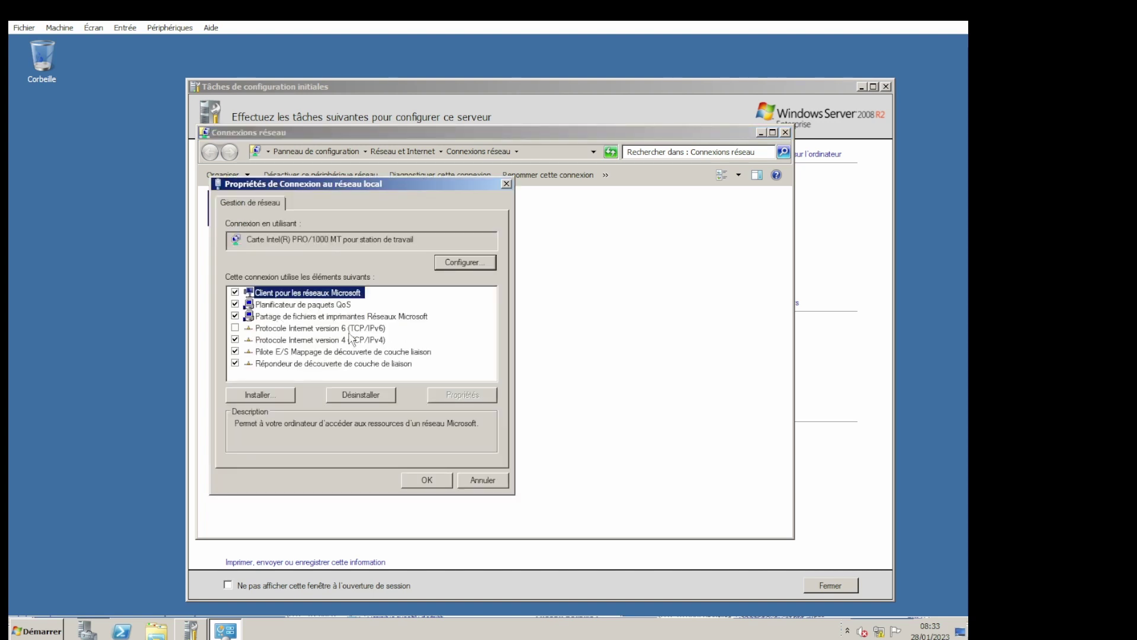
pyautogui.doubleClick(320, 340)
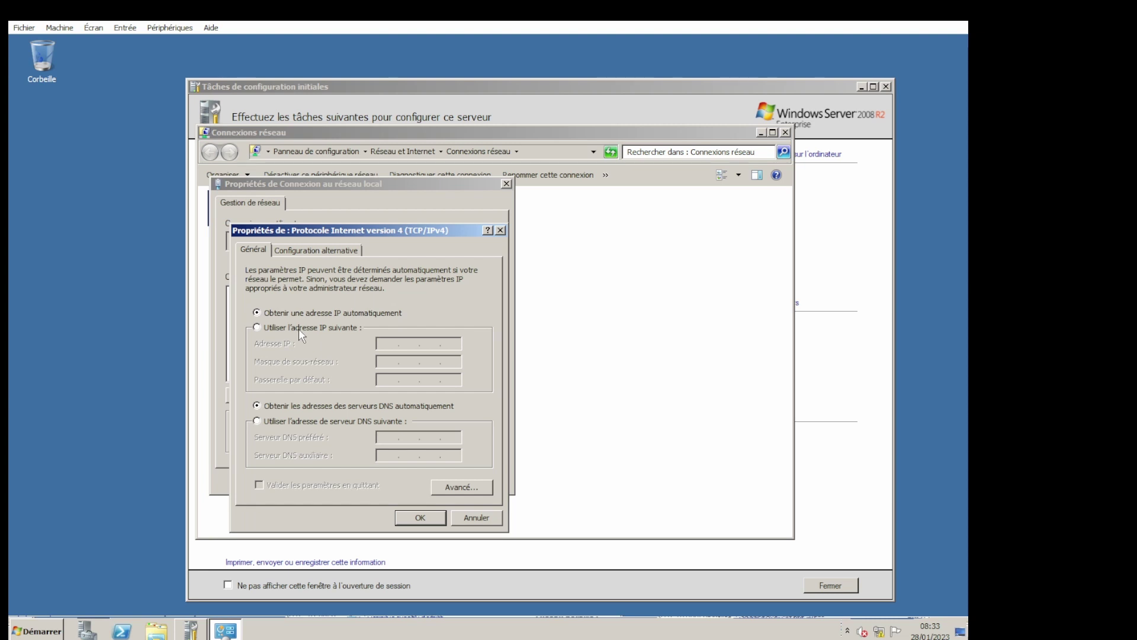
# Assign static IP address 192.168.10.1, subnet mask 255.255.255.224 and default gateway 192.168.10.3, apply the settings and close the network connections
pyautogui.click(299, 328)
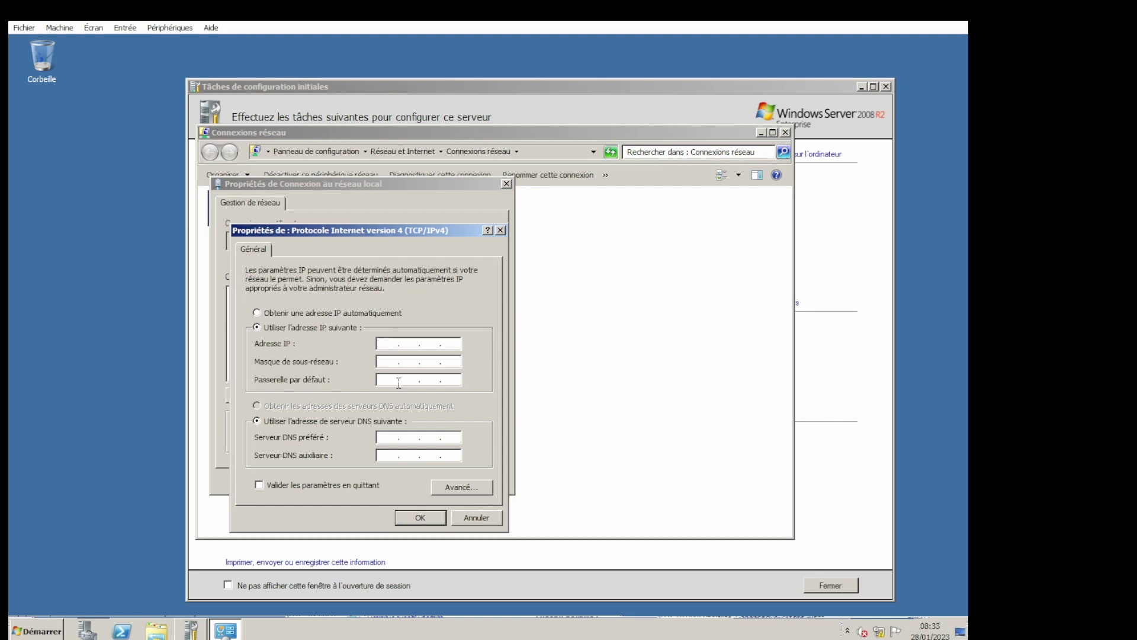
pyautogui.write('192 . 168 . 10 .')
pyautogui.press('Tab')
pyautogui.press('Tab')
pyautogui.write('224')
pyautogui.click(393, 383)
pyautogui.write('192')
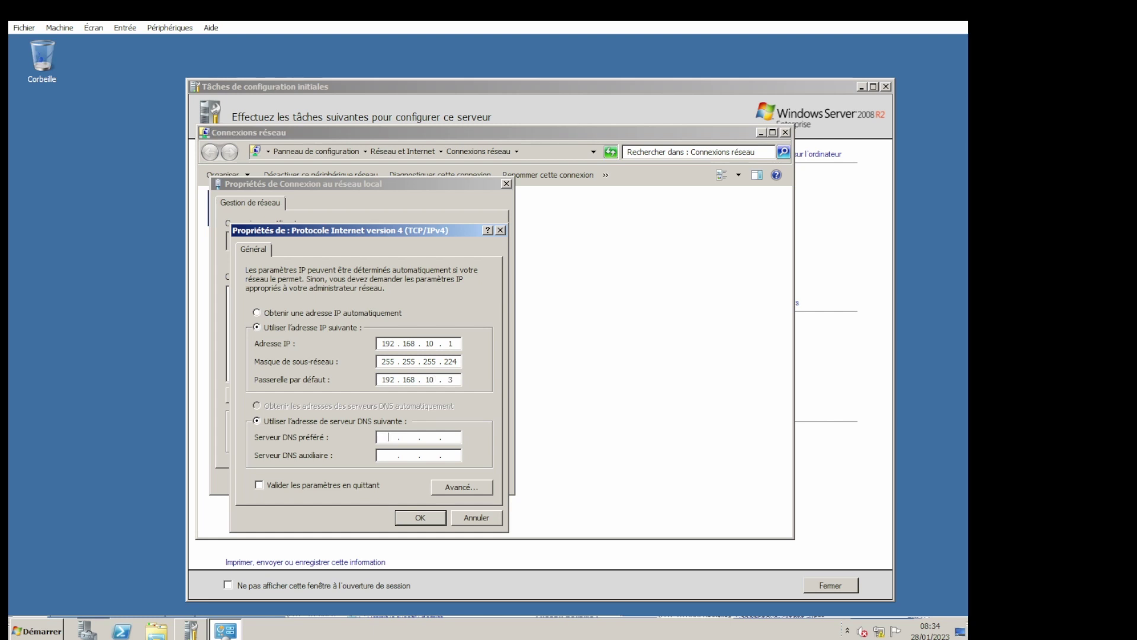
pyautogui.press('Return')
pyautogui.press('Return')
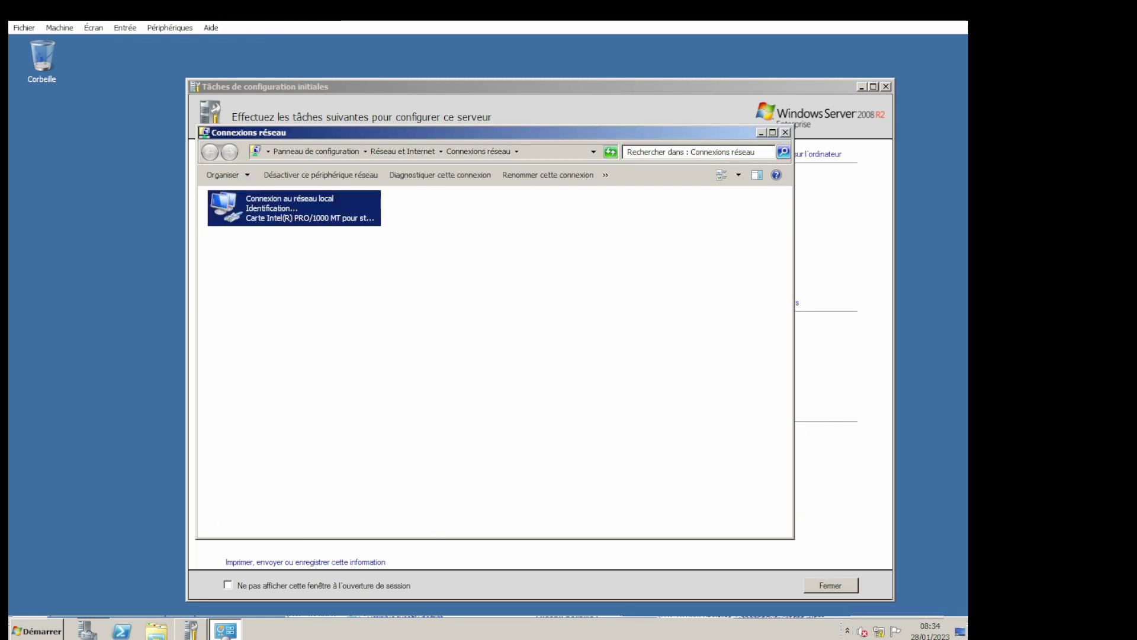
pyautogui.hotkey('alt', 'F4')
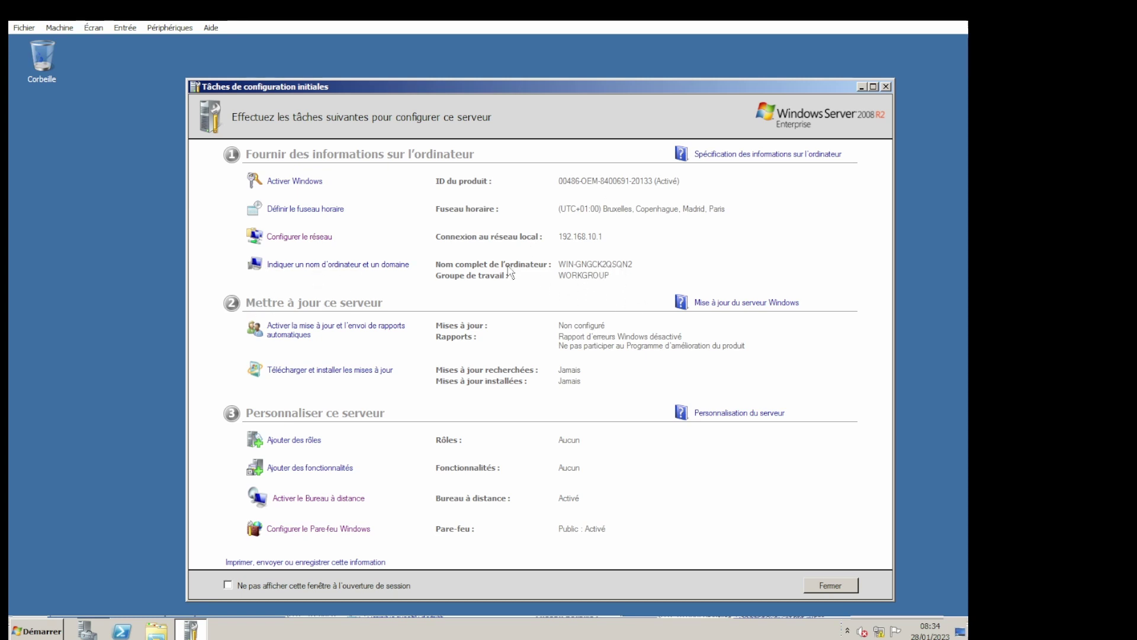
# Rename the computer to SRV-DC-DNS
pyautogui.click(297, 265)
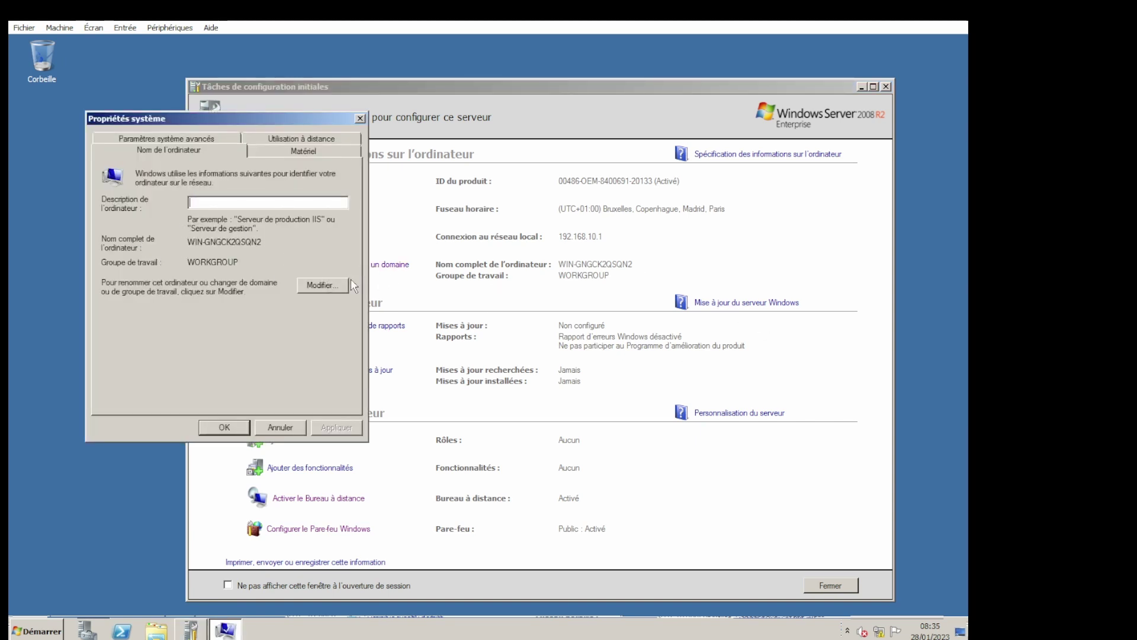
pyautogui.click(311, 286)
pyautogui.doubleClick(167, 213)
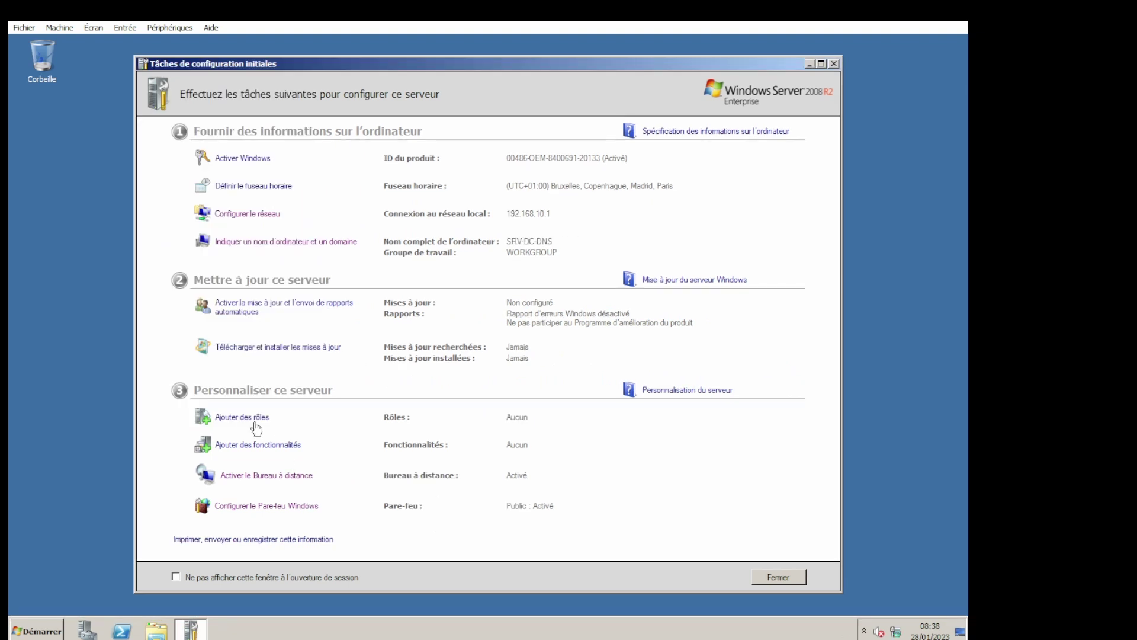
pyautogui.click(259, 426)
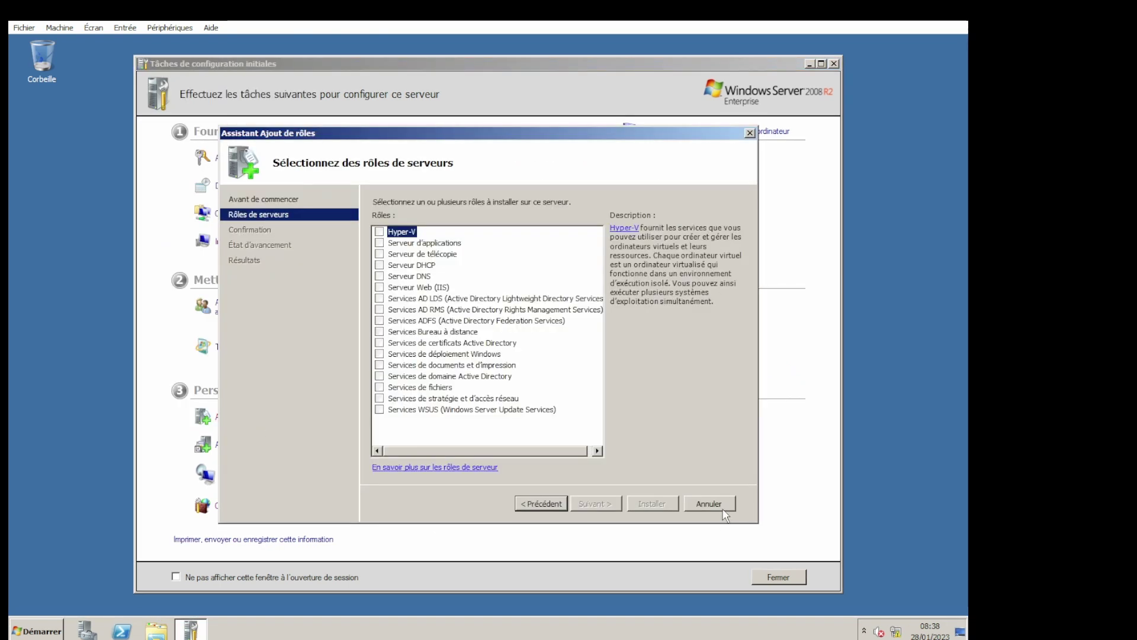
pyautogui.click(723, 505)
pyautogui.click(533, 339)
# Launch the Active Directory Domain Services installation wizard by running dcpromo
pyautogui.click(34, 631)
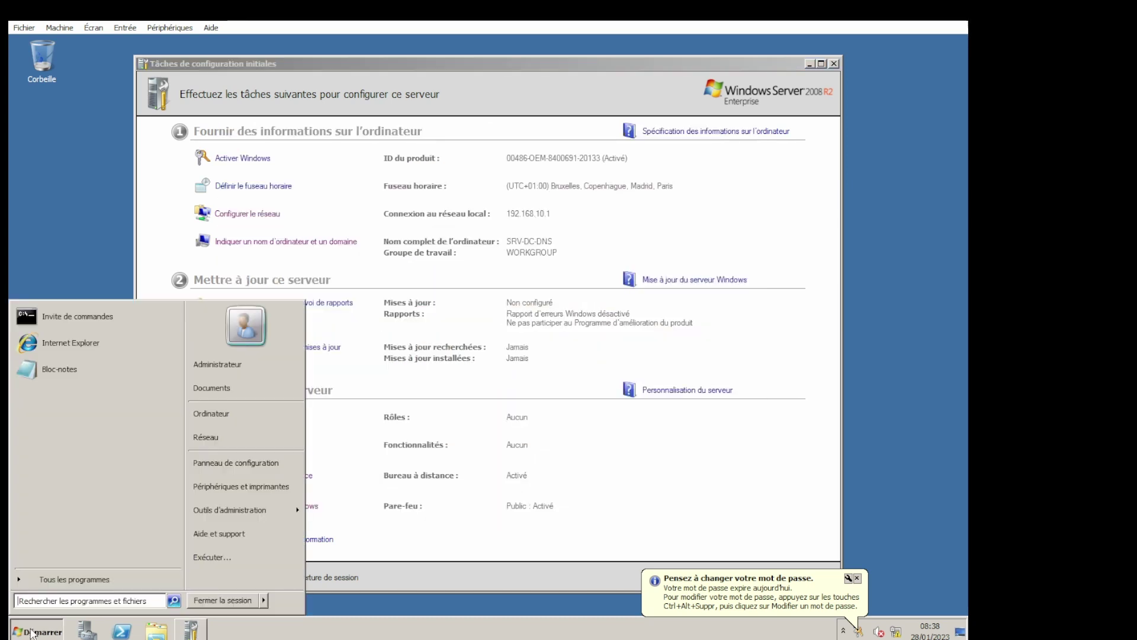
pyautogui.write('dcpromo')
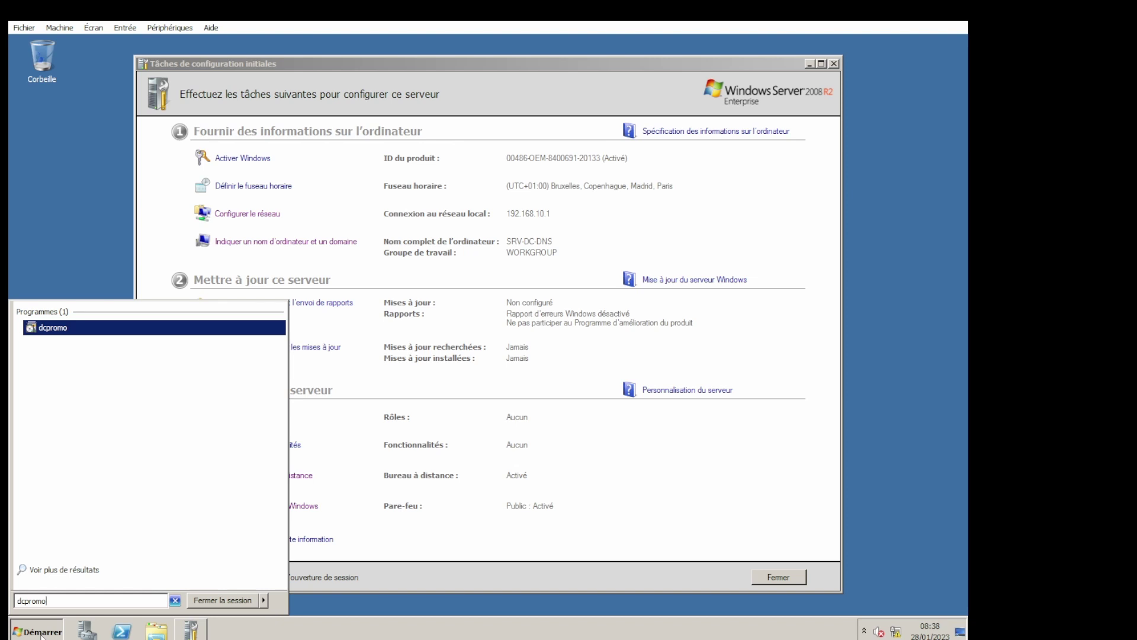
pyautogui.press('Return')
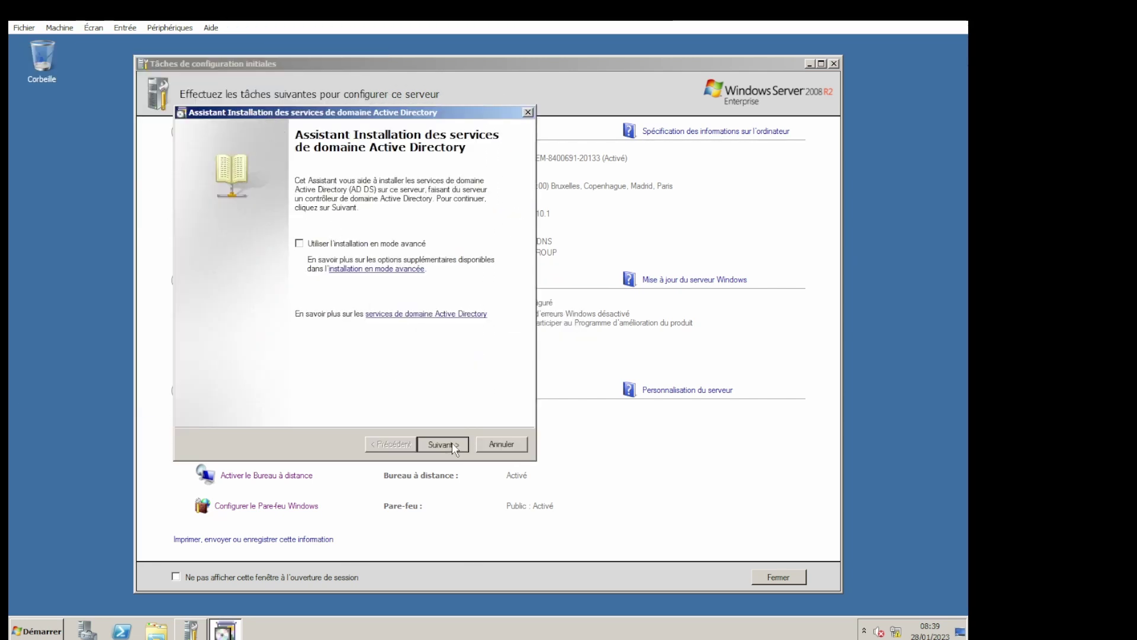
# Accept automatic installation of the DNS Server service and choose to create a domain in a new forest
pyautogui.click(454, 445)
pyautogui.click(454, 445)
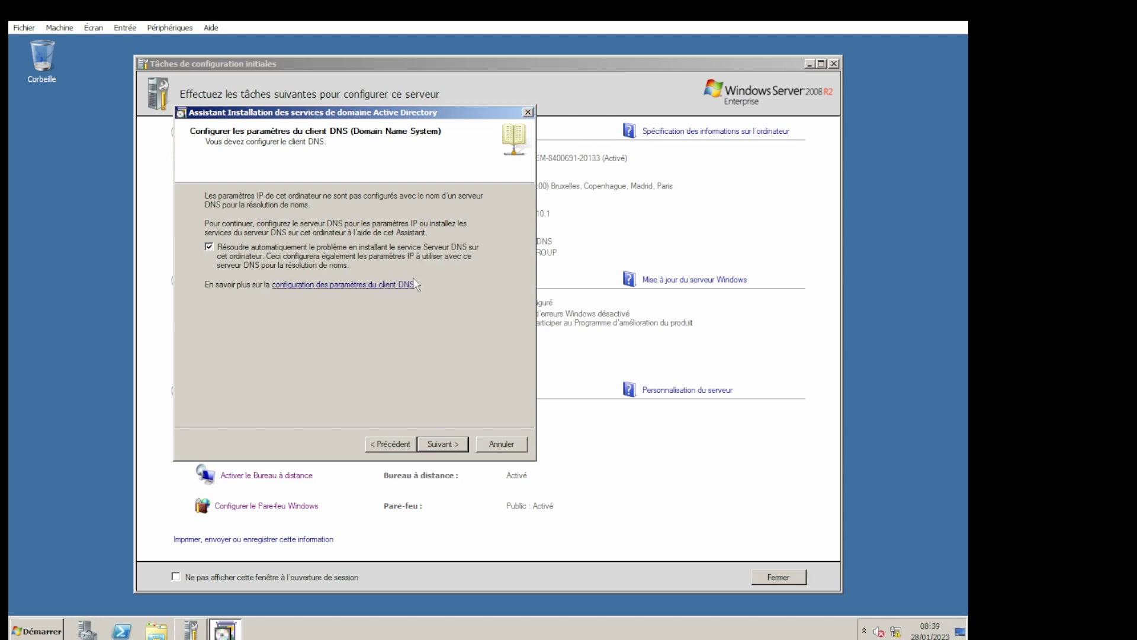
pyautogui.click(449, 445)
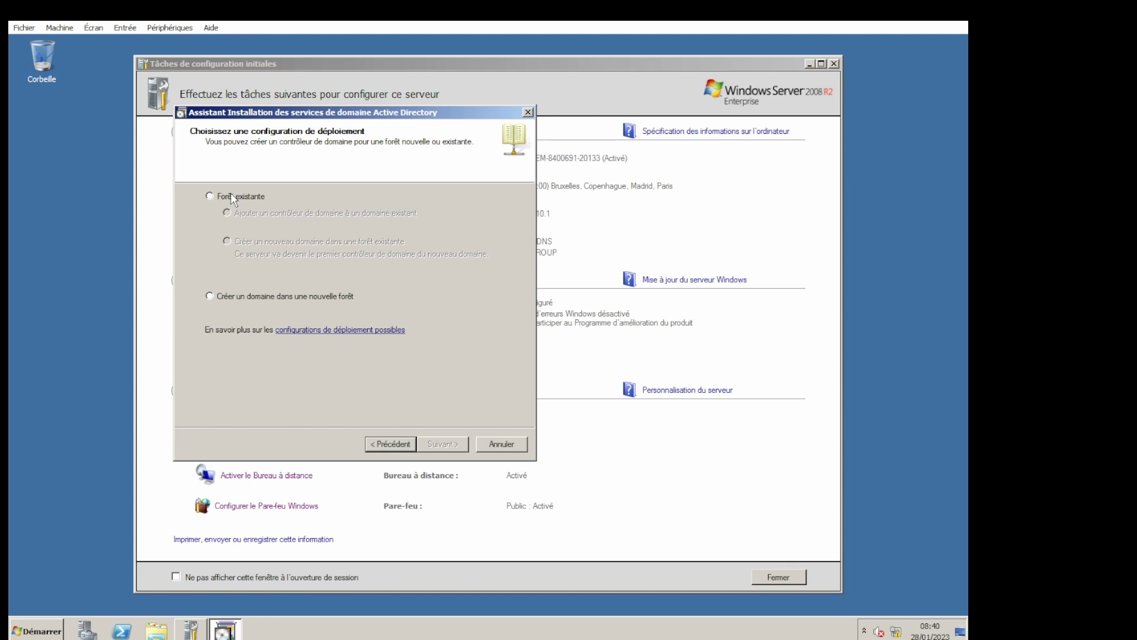
pyautogui.click(238, 295)
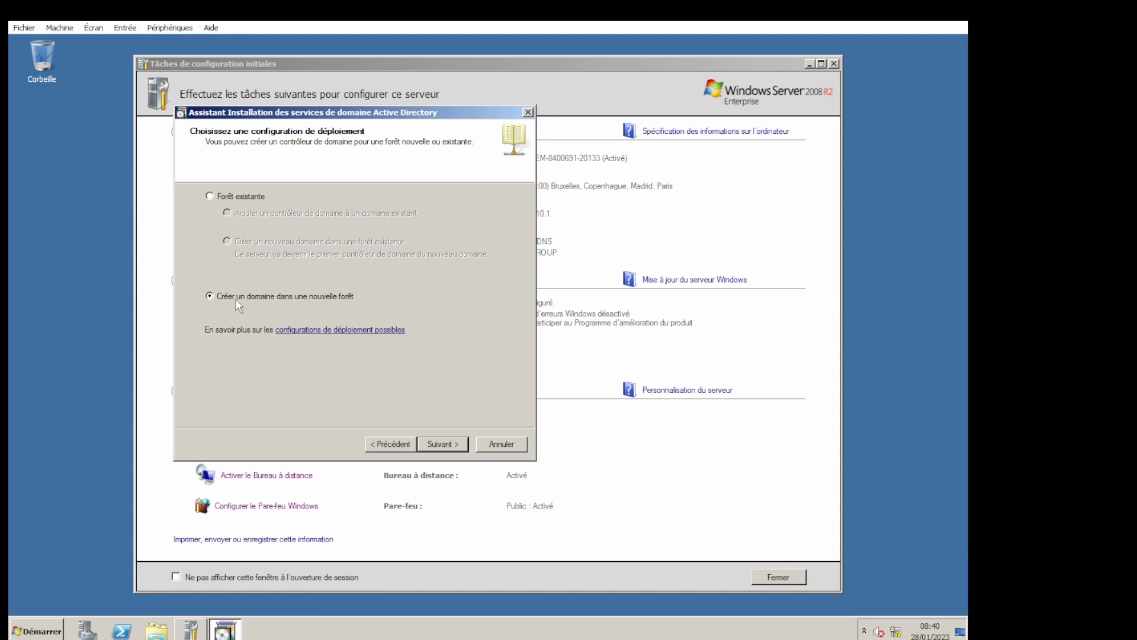
pyautogui.click(452, 444)
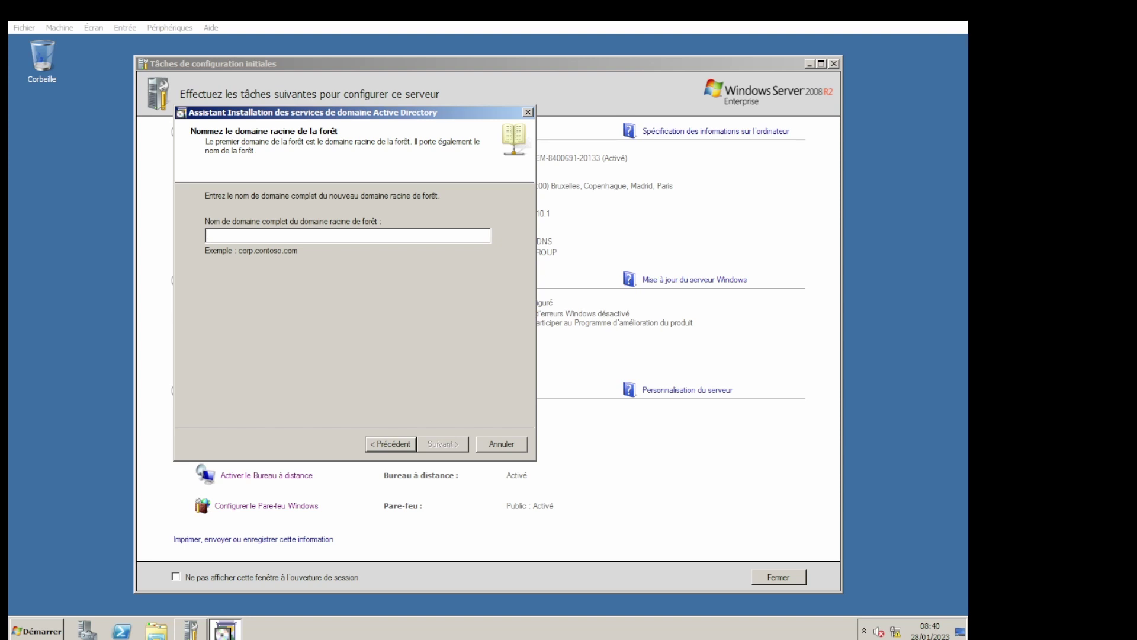
# Name the forest root domain enrico78.local and submit it
pyautogui.write('enr')
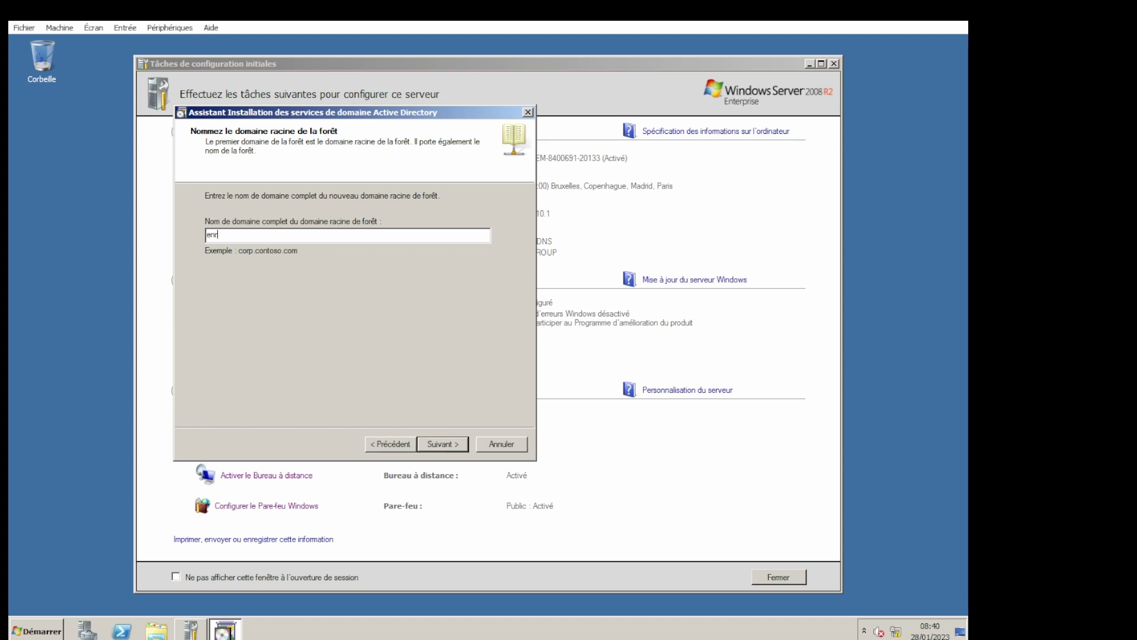
pyautogui.write('ico78')
pyautogui.write('.local')
pyautogui.click(444, 445)
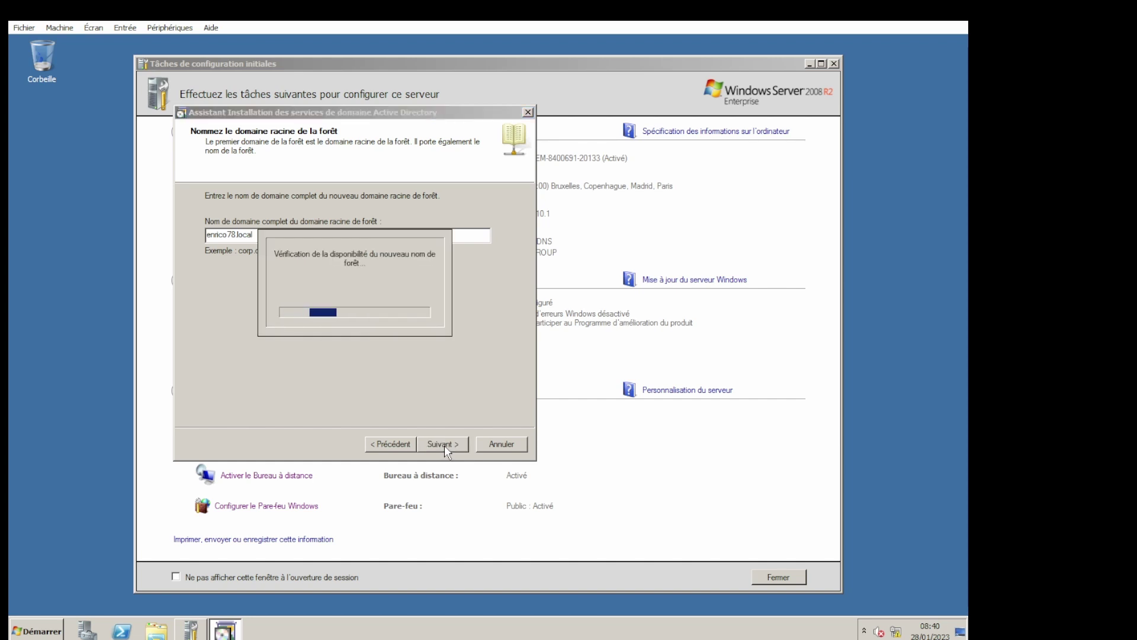
# Set the forest functional level to Windows Server 2008 R2 and continue
pyautogui.click(296, 210)
pyautogui.click(289, 249)
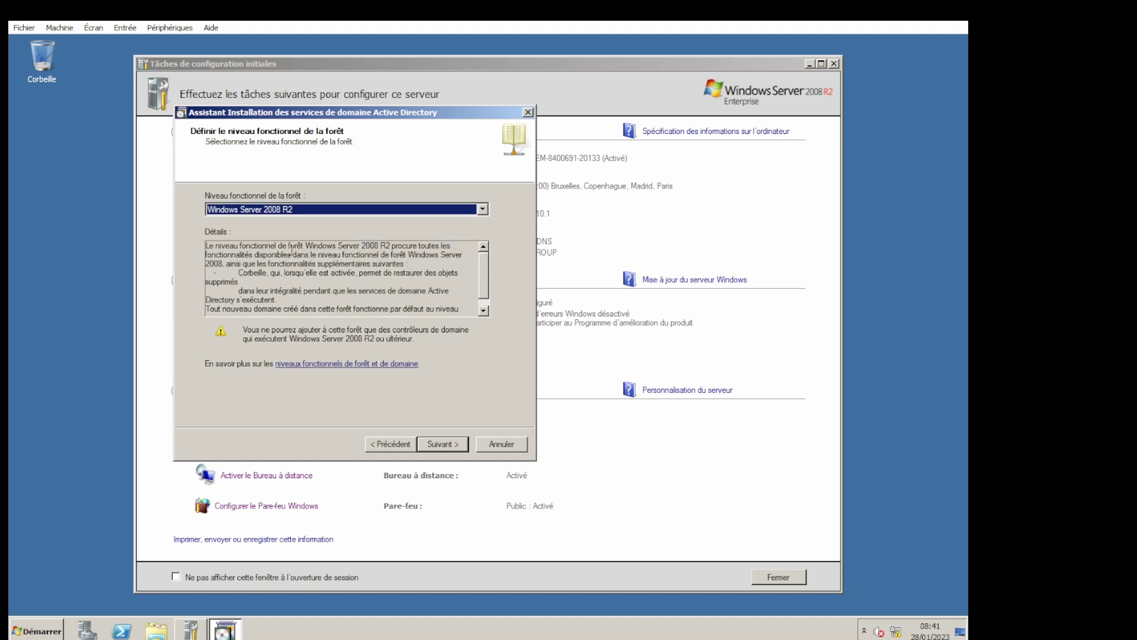
pyautogui.click(270, 210)
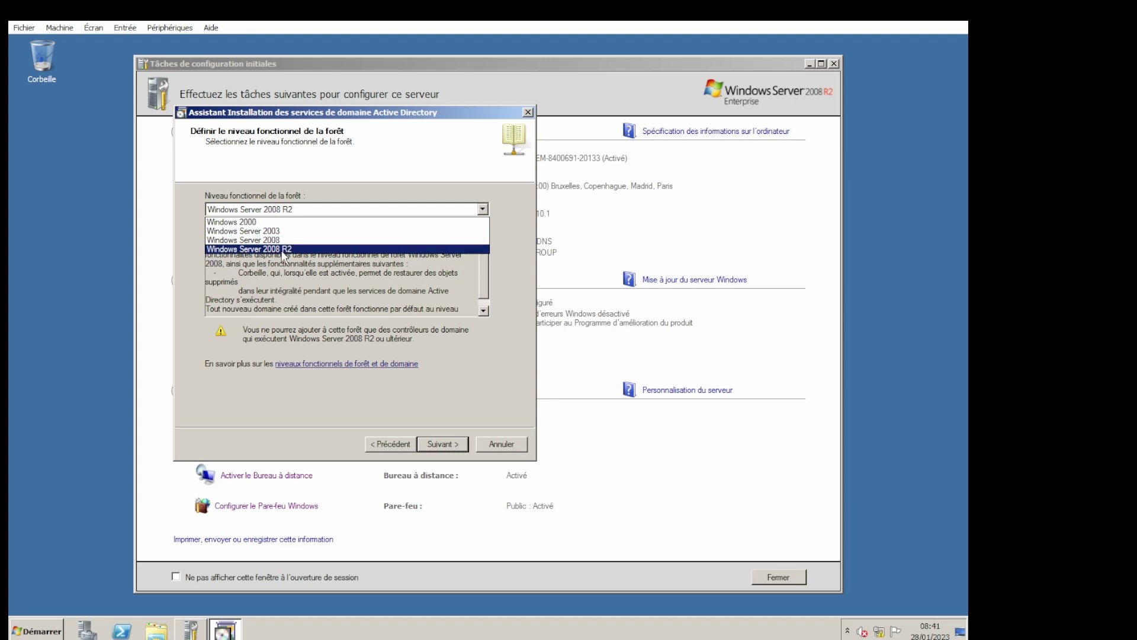
pyautogui.click(284, 249)
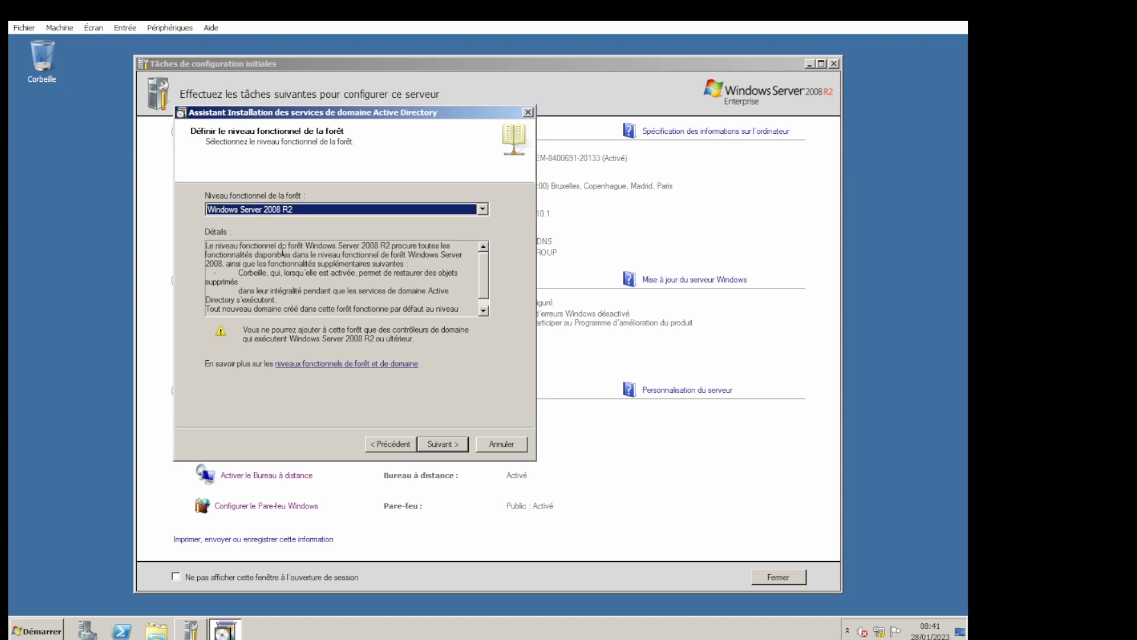
pyautogui.click(457, 447)
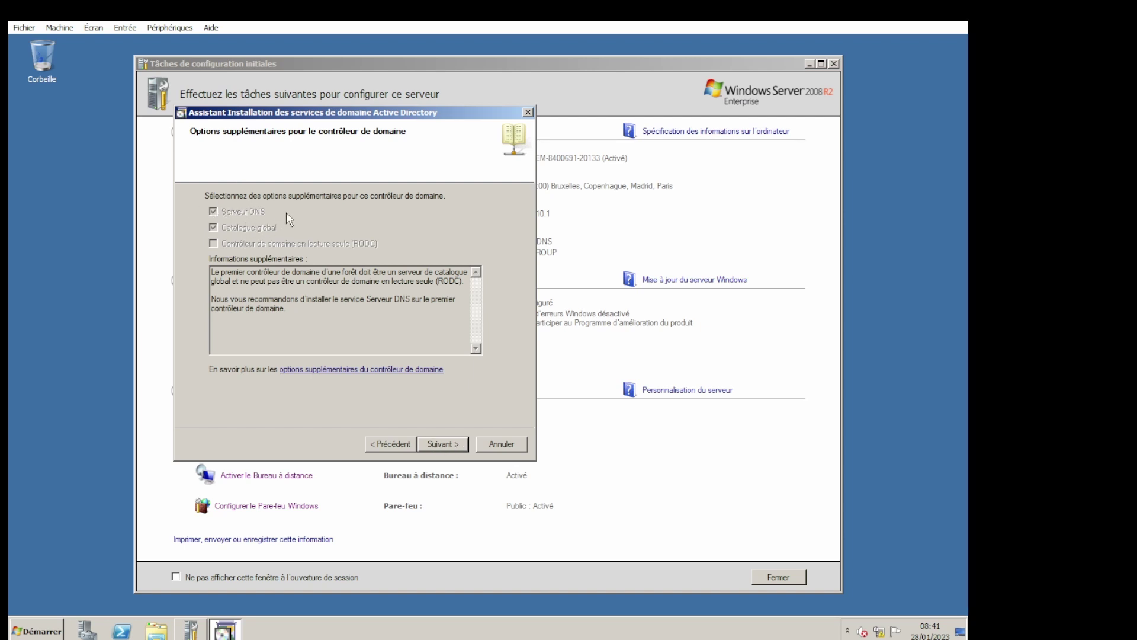
# Keep the additional domain controller options, continuing without a DNS delegation, and accept the default database, log and SYSVOL folders
pyautogui.click(443, 445)
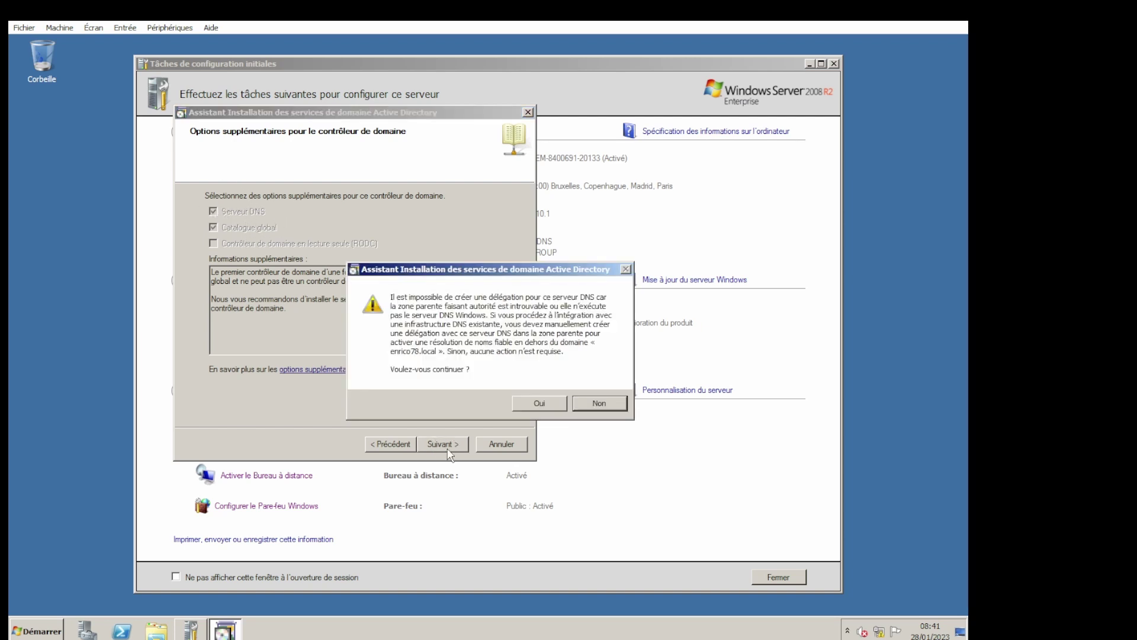
pyautogui.click(536, 403)
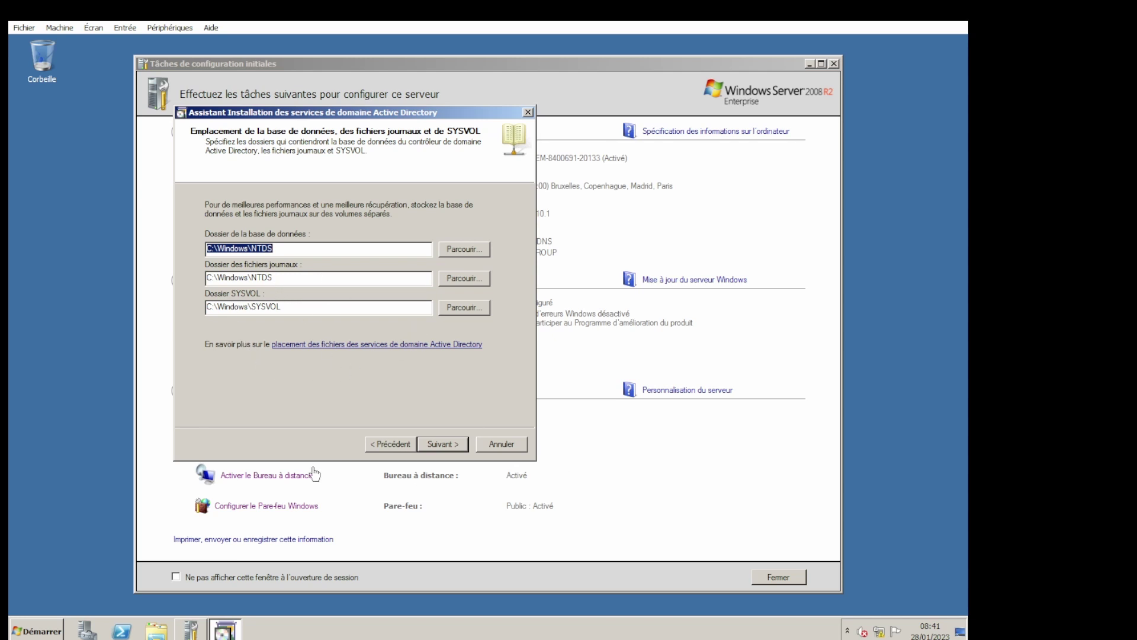
pyautogui.click(448, 443)
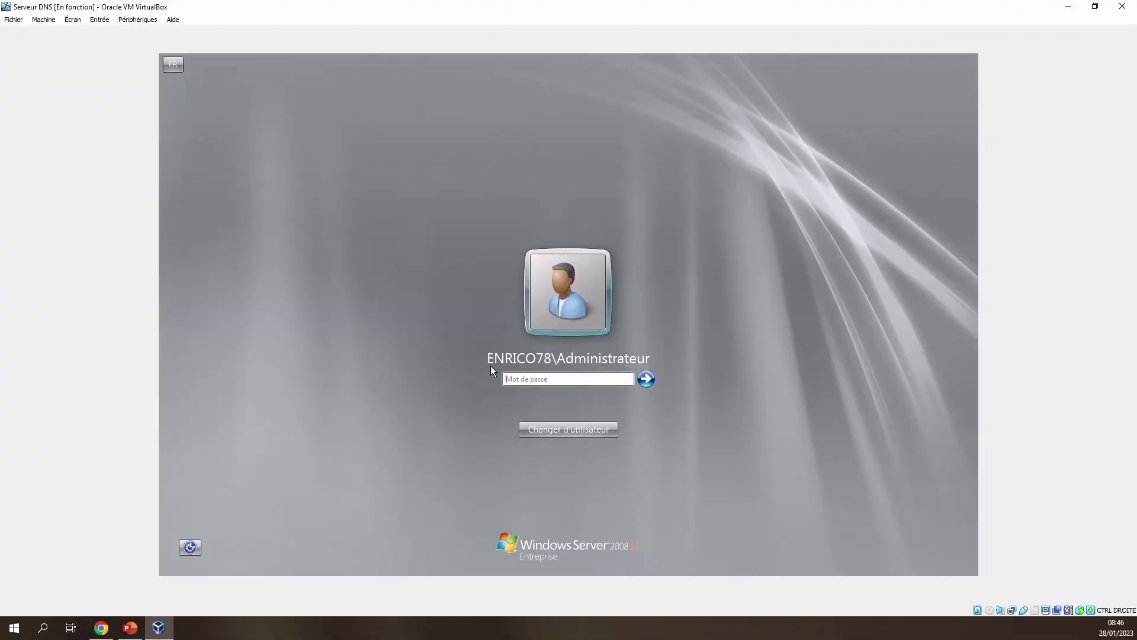
# Sign in to the ENRICO78 domain administrator account by entering the session password
pyautogui.click(541, 382)
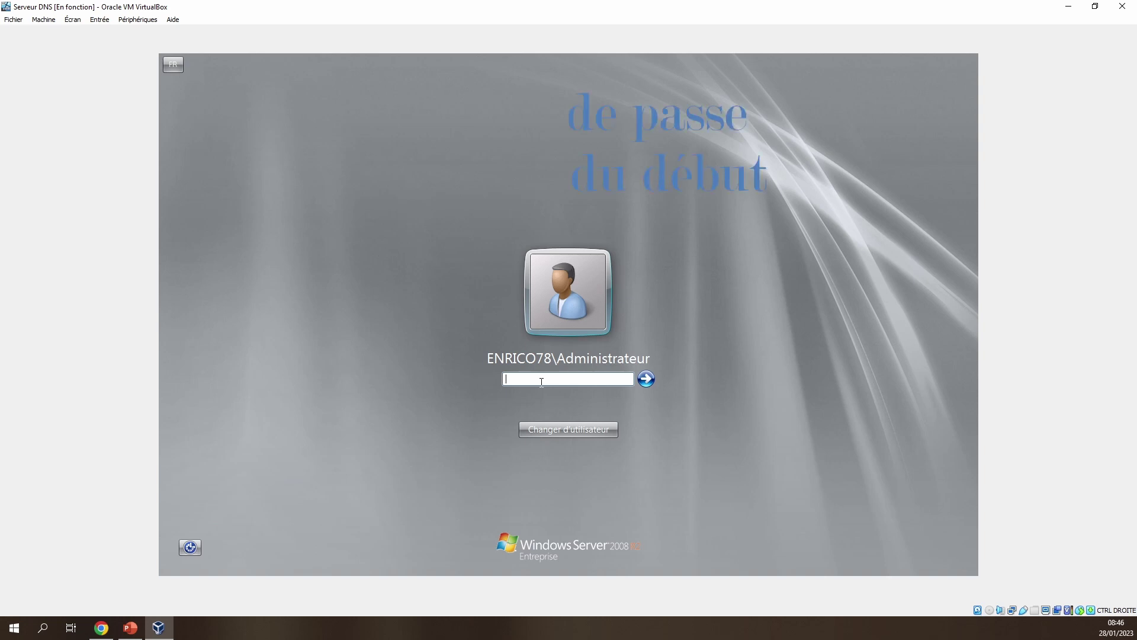
pyautogui.write('••••••••••')
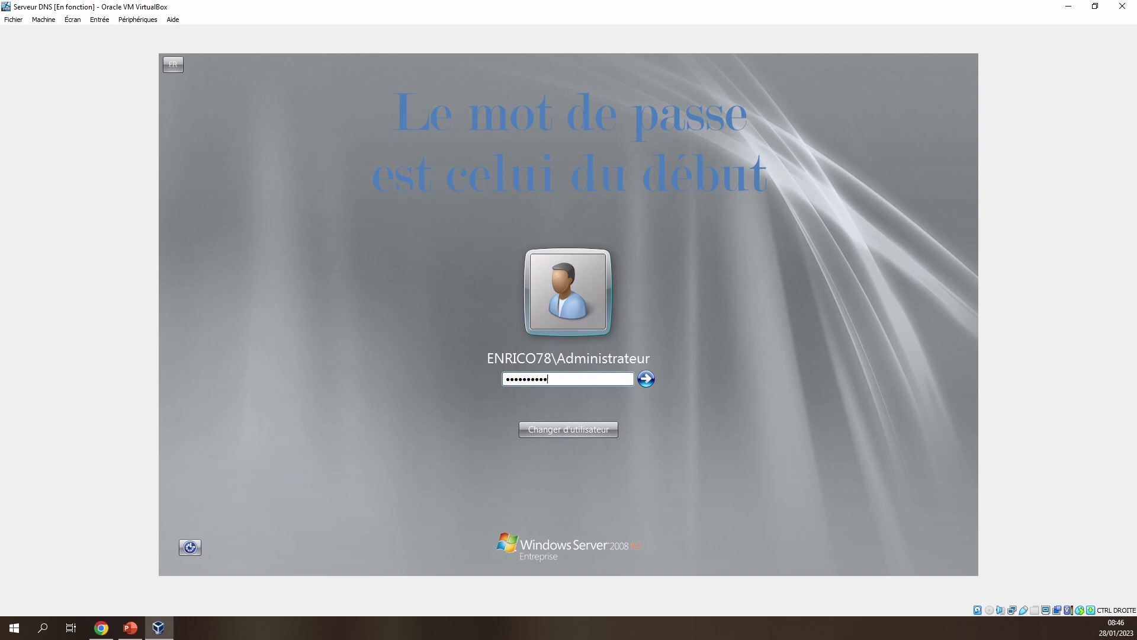
pyautogui.write('••')
pyautogui.press('Return')
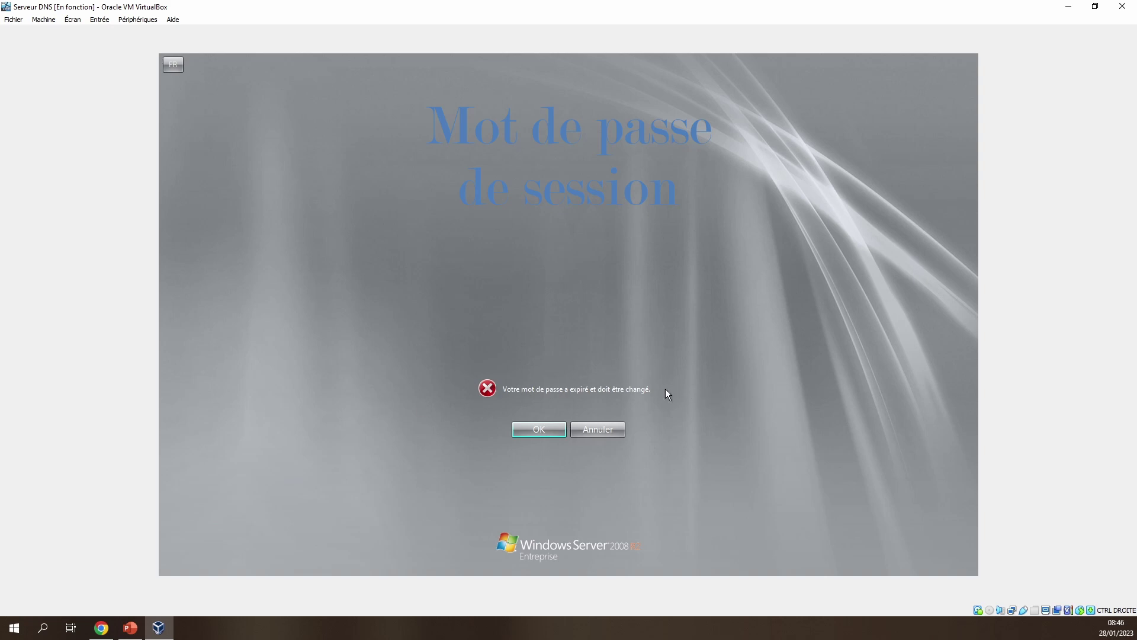
# Replace the expired administrator password by entering and confirming a new password, and acknowledge the change
pyautogui.click(544, 430)
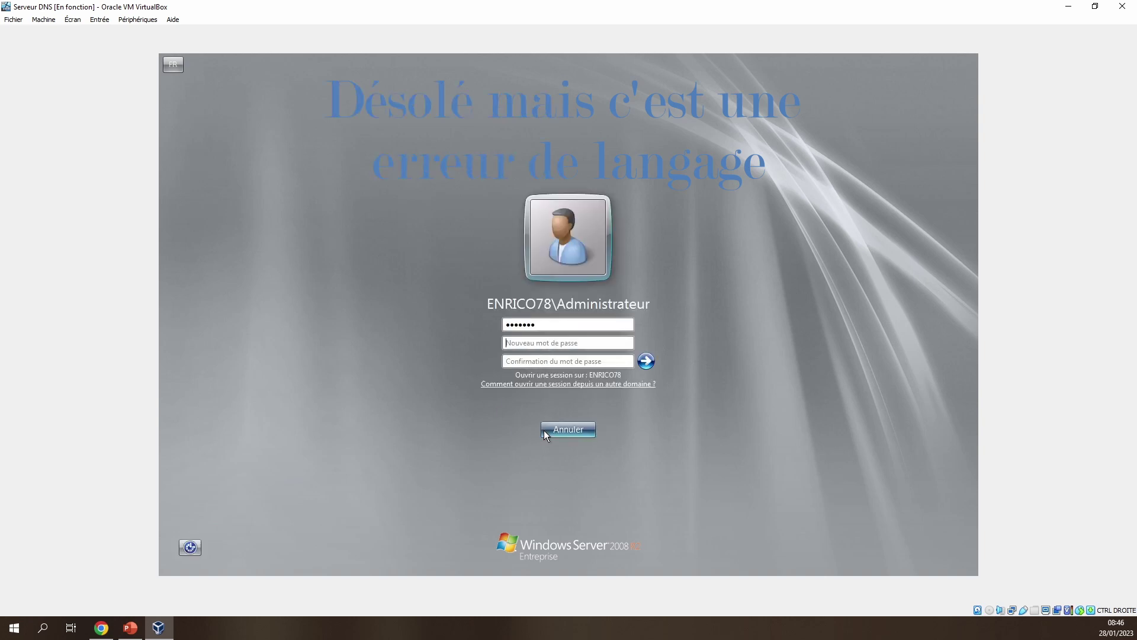
pyautogui.click(525, 342)
pyautogui.write('••••••••••••')
pyautogui.press('Tab')
pyautogui.write('••••••••••••')
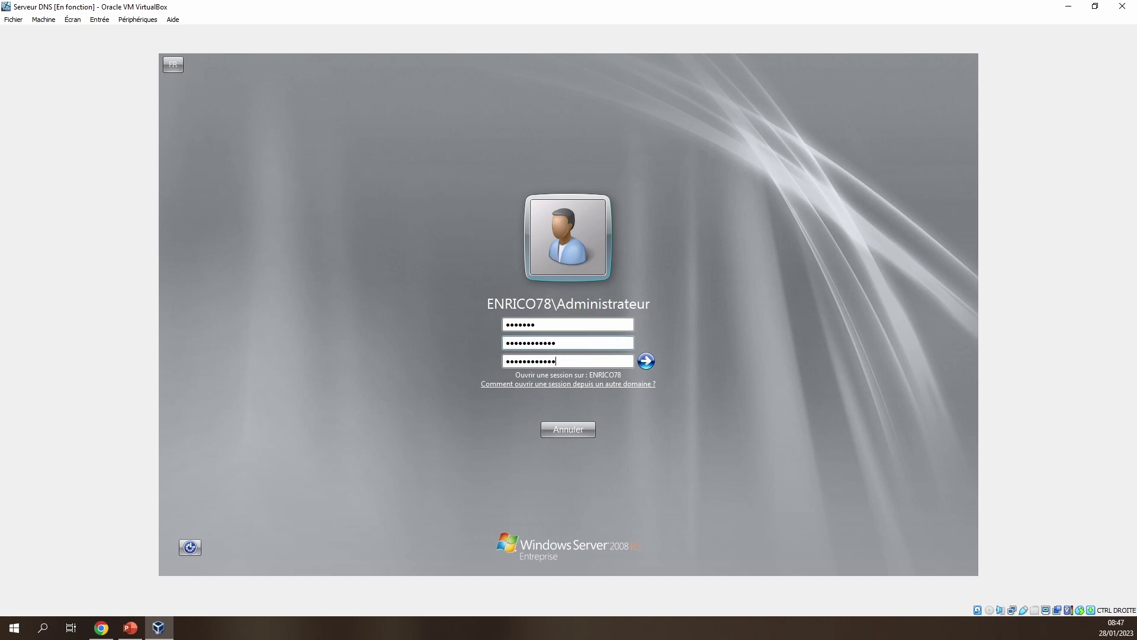
pyautogui.press('Return')
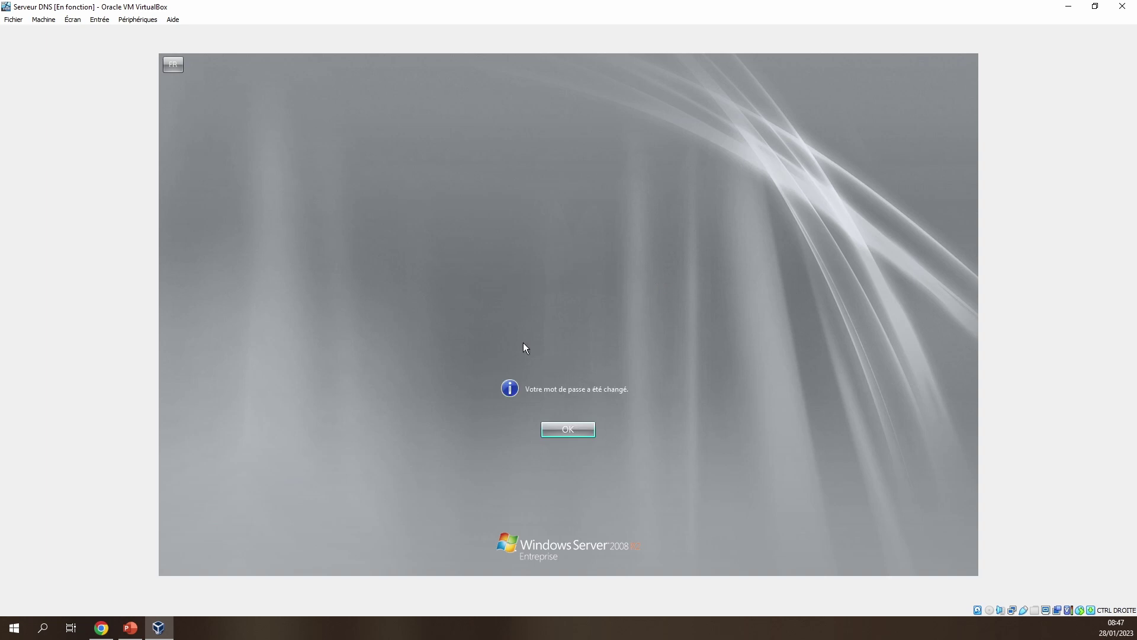
pyautogui.press('Return')
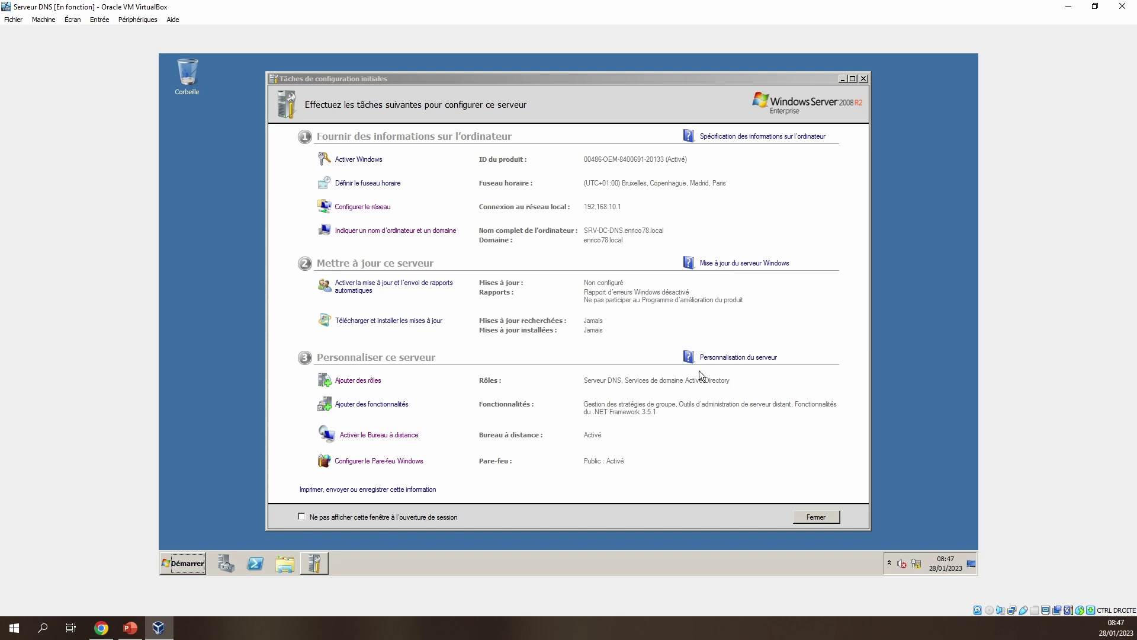
# Close the initial configuration tasks, maximize Server Manager and open the DNS administration console
pyautogui.click(815, 518)
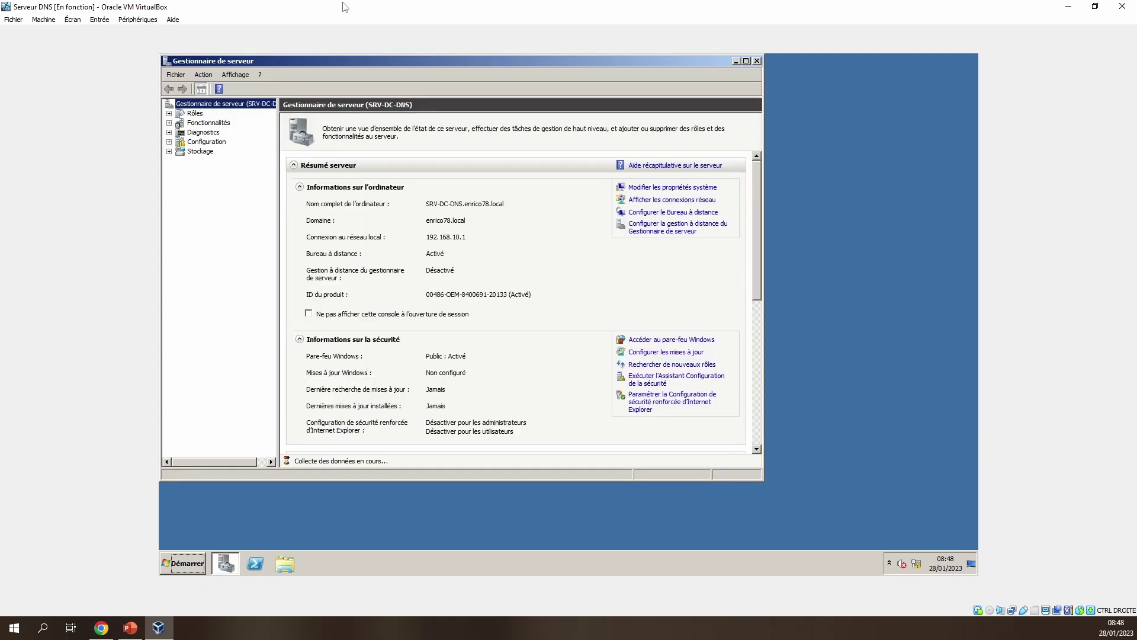
pyautogui.doubleClick(353, 59)
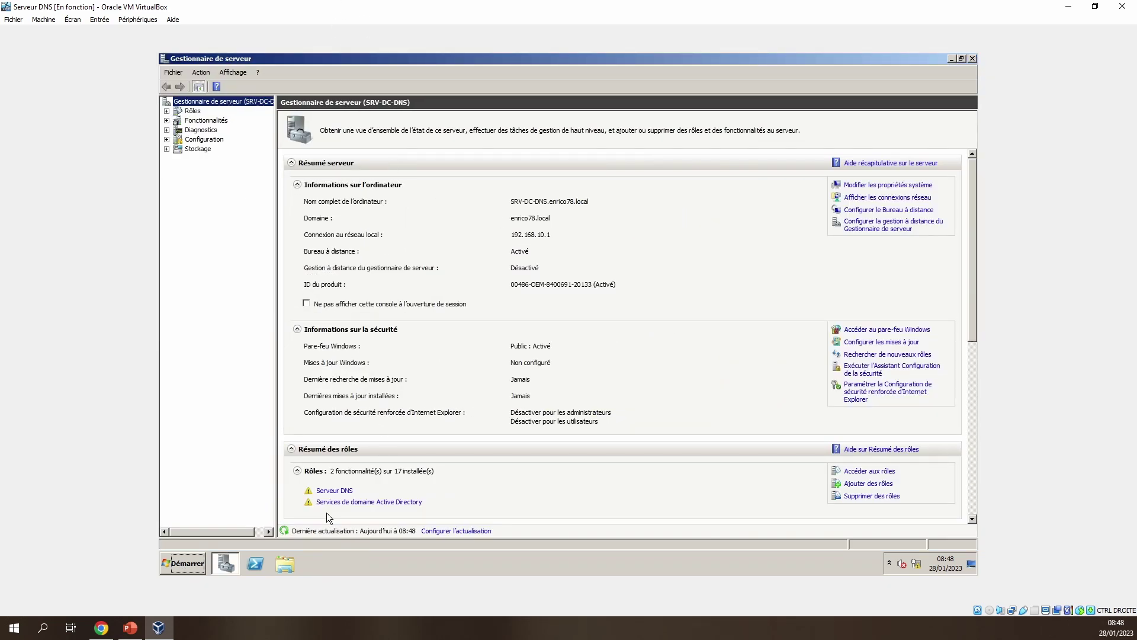
pyautogui.click(191, 566)
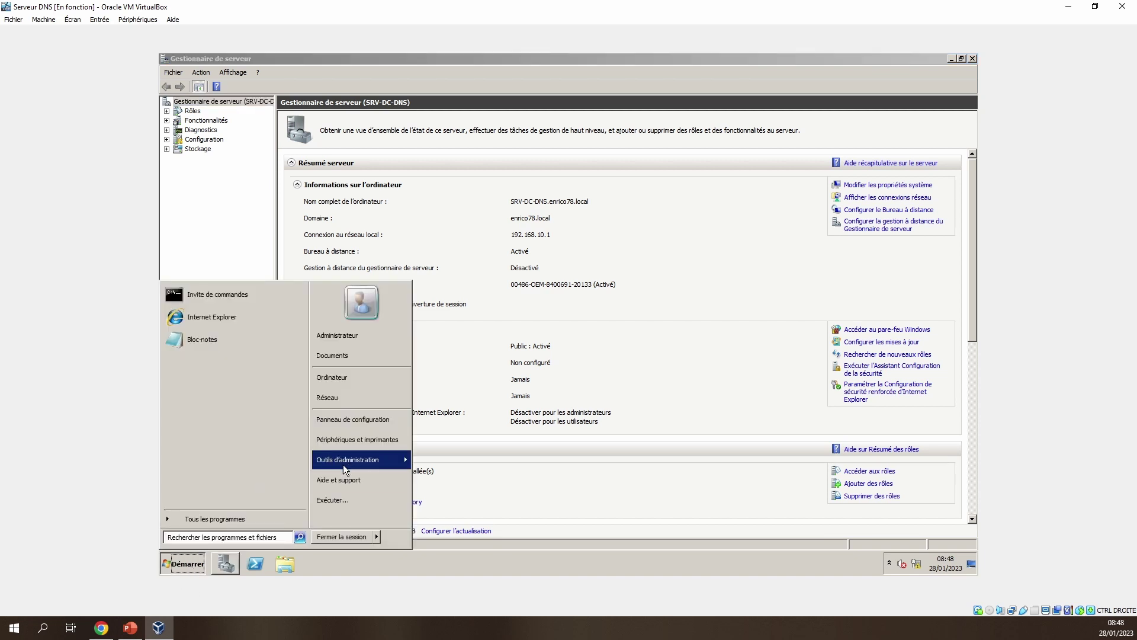
pyautogui.moveTo(357, 460)
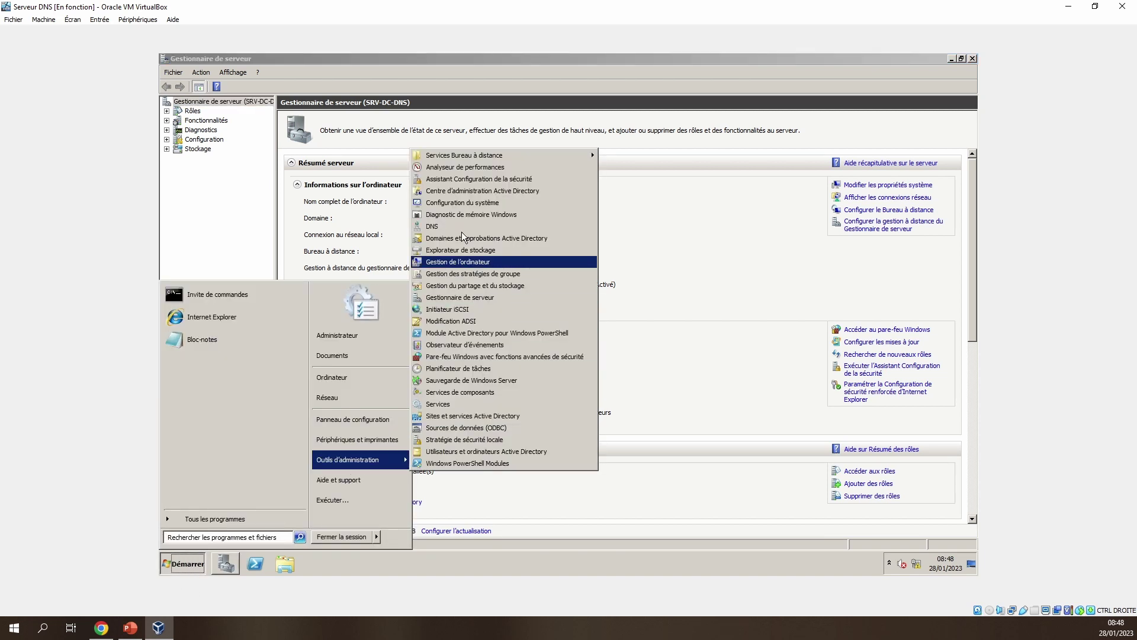
pyautogui.click(446, 228)
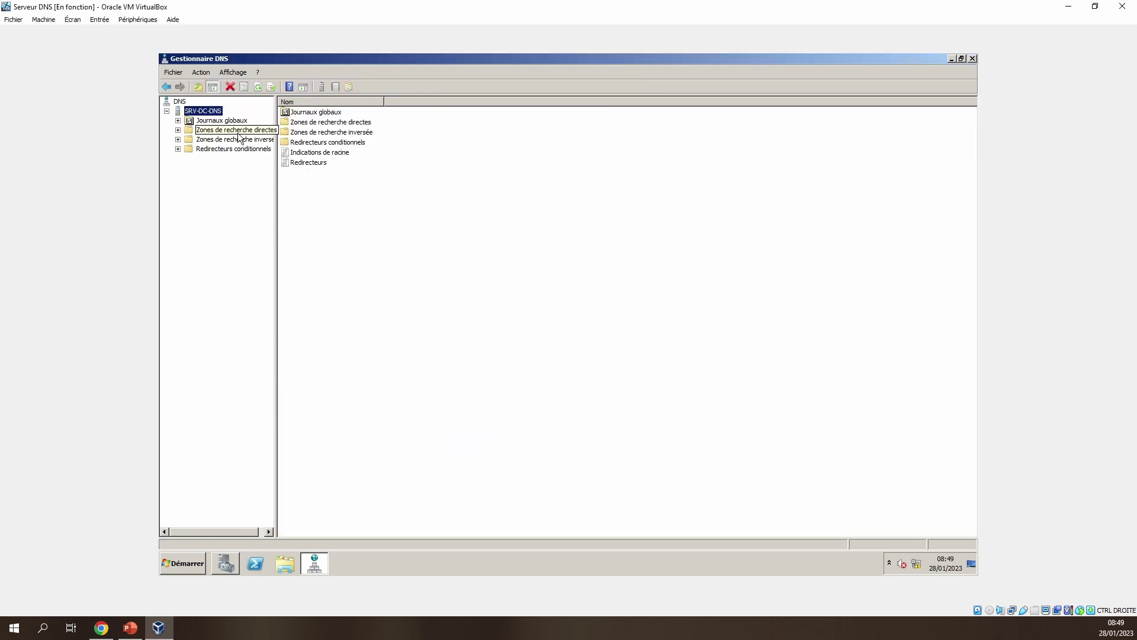
# In the enrico78.local forward lookup zone, start a new alias (CNAME) record named enrico
pyautogui.click(234, 130)
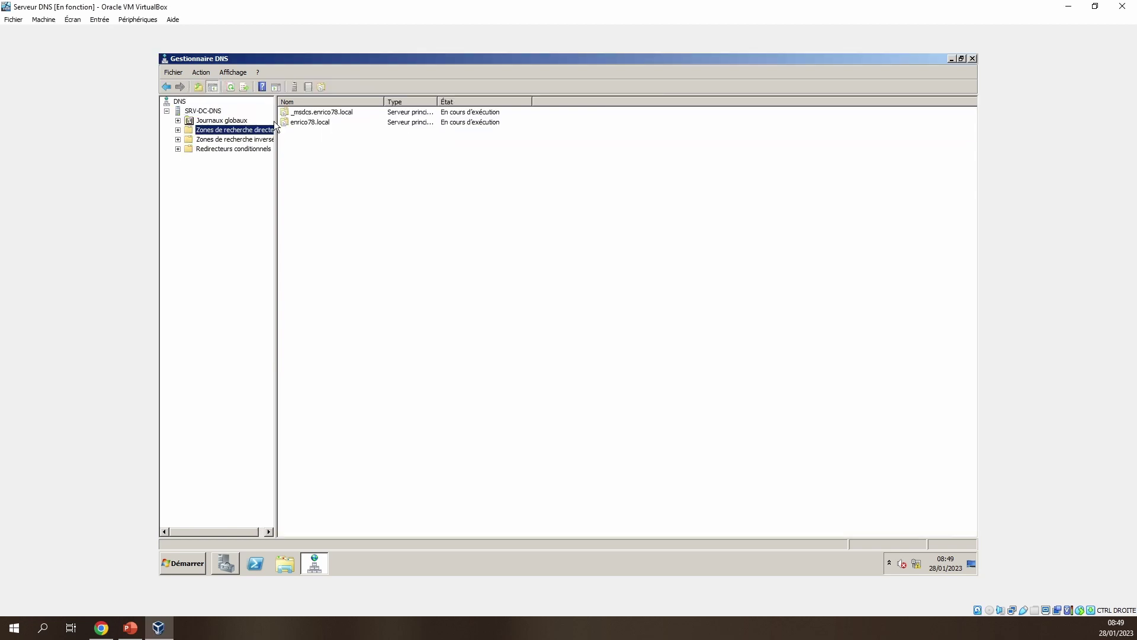
pyautogui.click(178, 129)
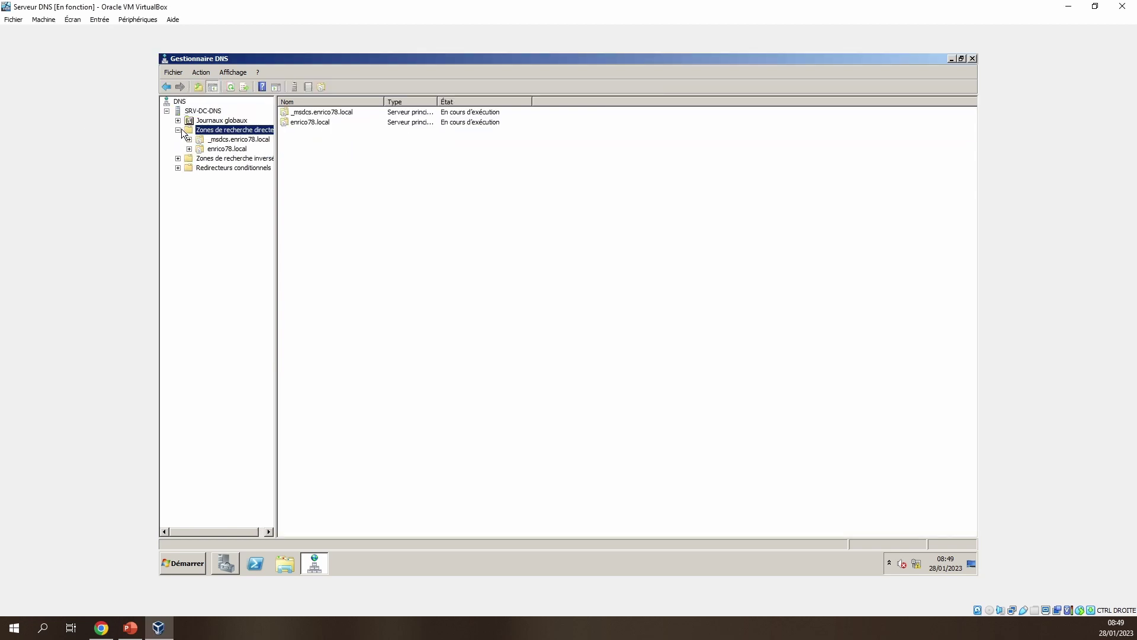
pyautogui.click(228, 149)
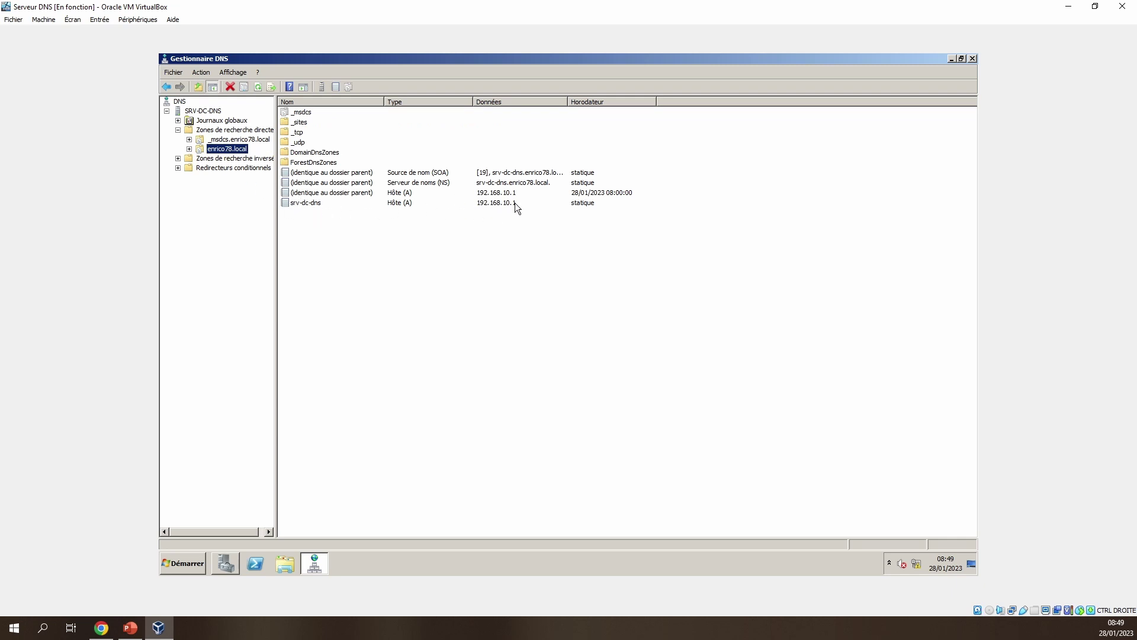
pyautogui.rightClick(403, 297)
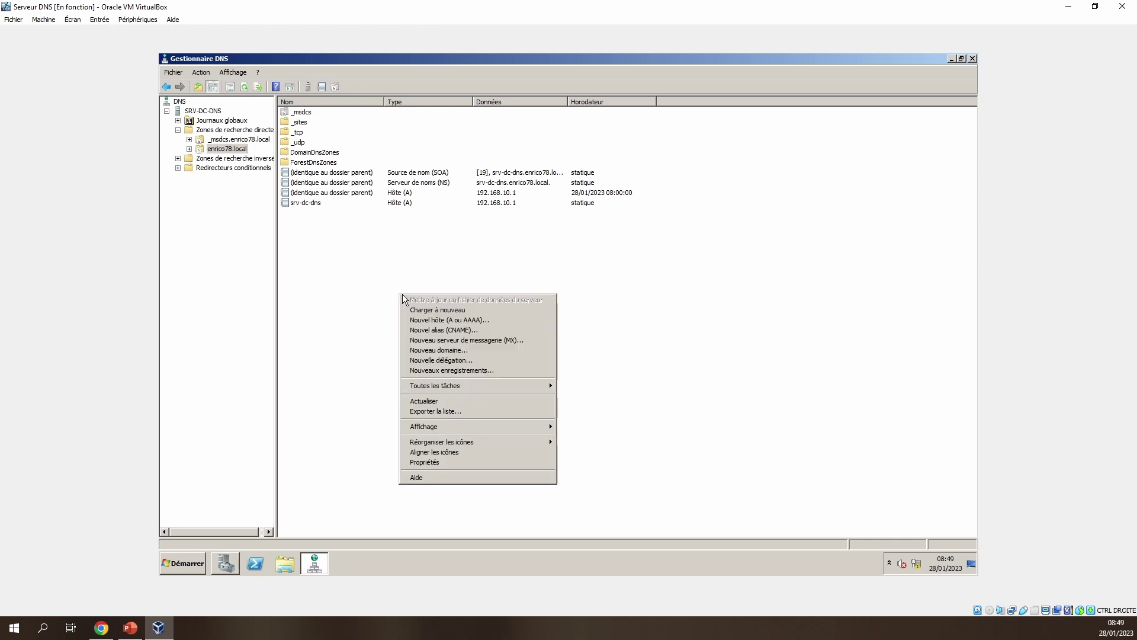
pyautogui.click(451, 332)
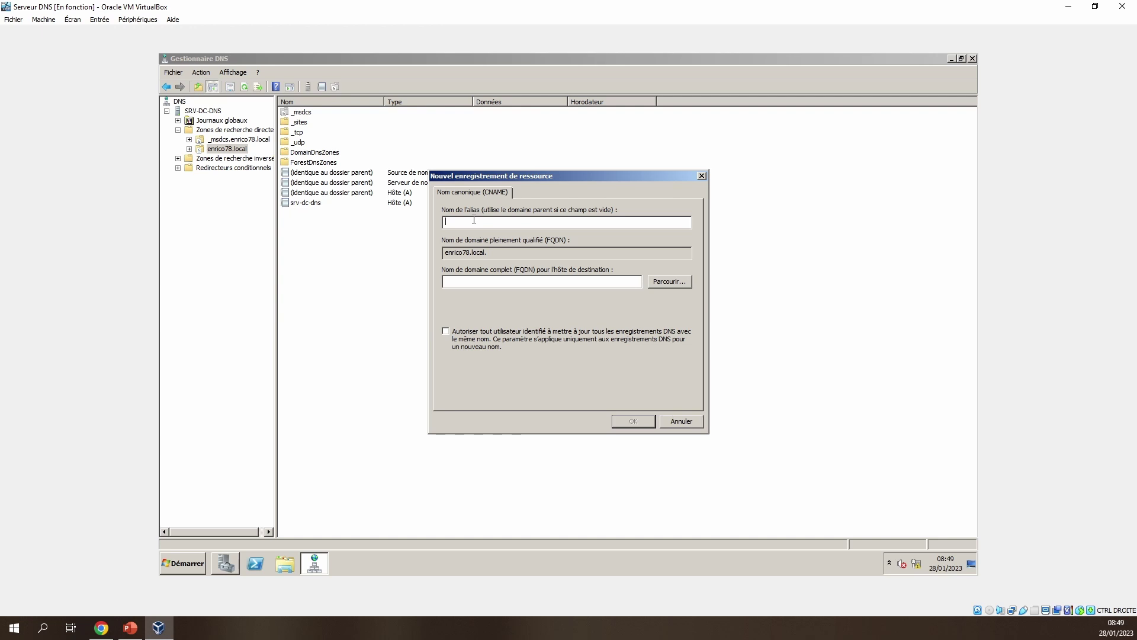
pyautogui.write('enrico')
# Target the alias at the srv-dc-dns host in enrico78.local, allow authenticated users to update same-name DNS records, and save it
pyautogui.click(669, 281)
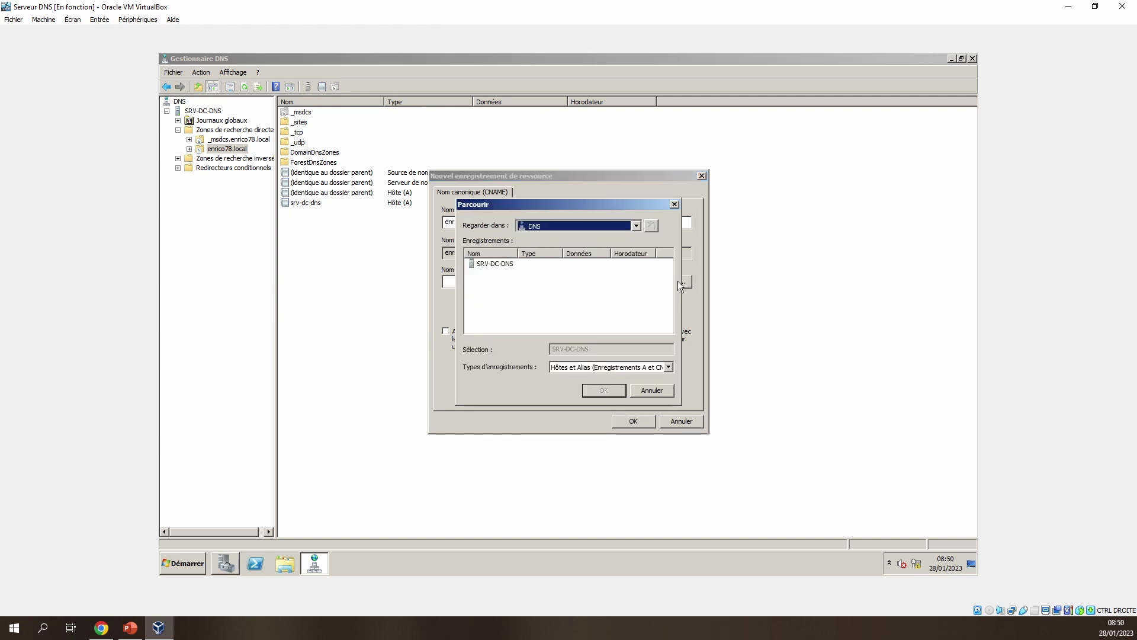
pyautogui.doubleClick(506, 266)
pyautogui.click(499, 263)
pyautogui.doubleClick(500, 263)
pyautogui.doubleClick(501, 275)
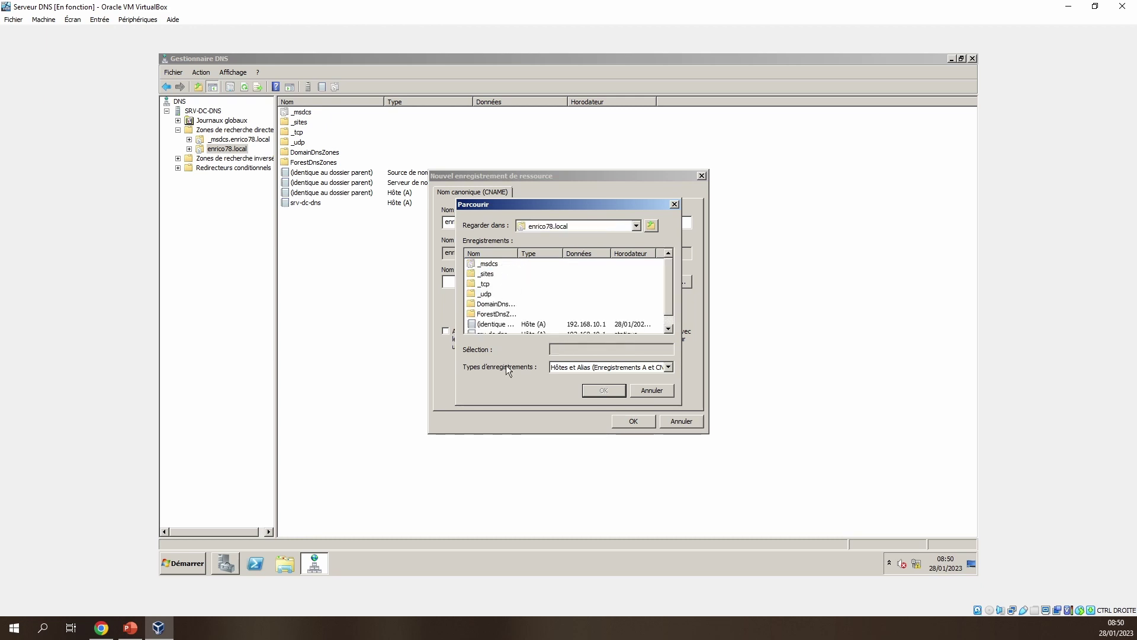
pyautogui.click(668, 329)
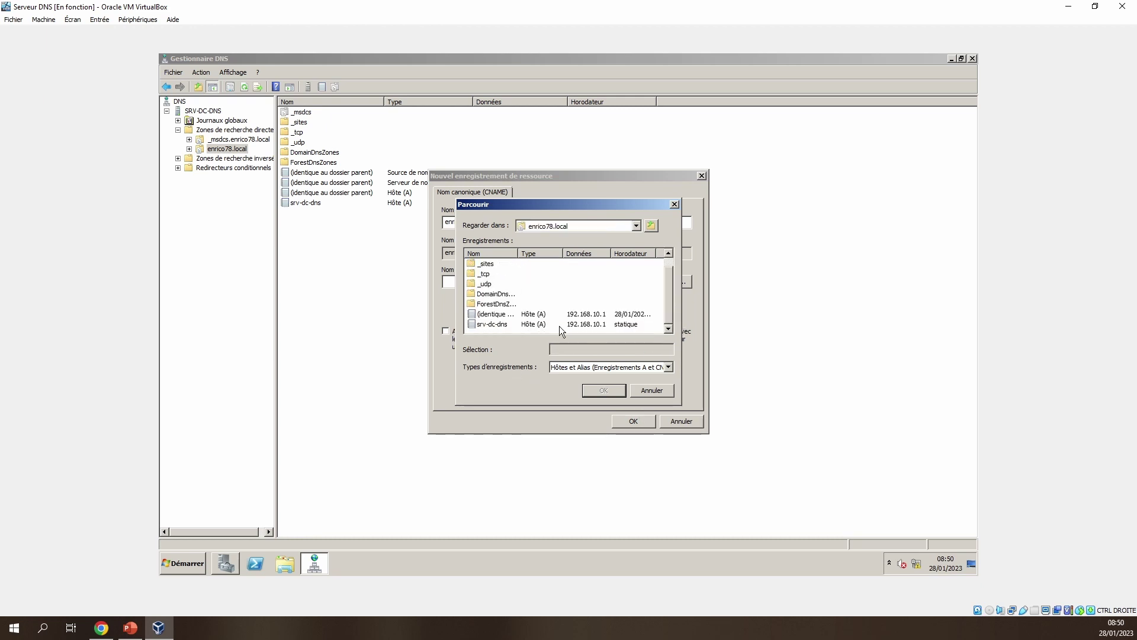
pyautogui.click(486, 324)
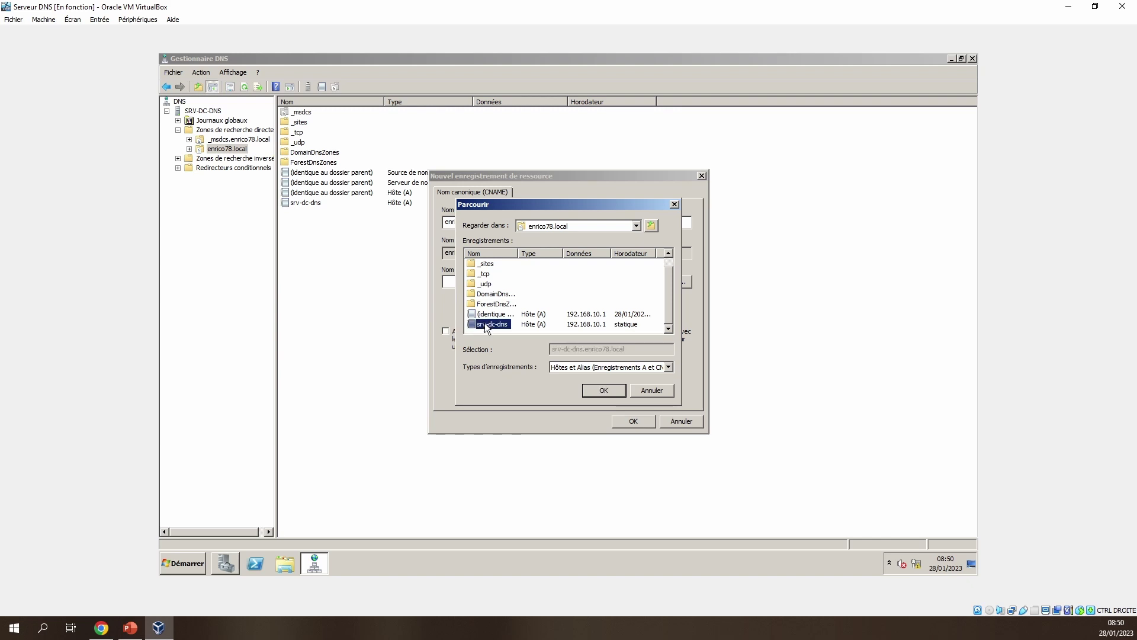
pyautogui.click(609, 390)
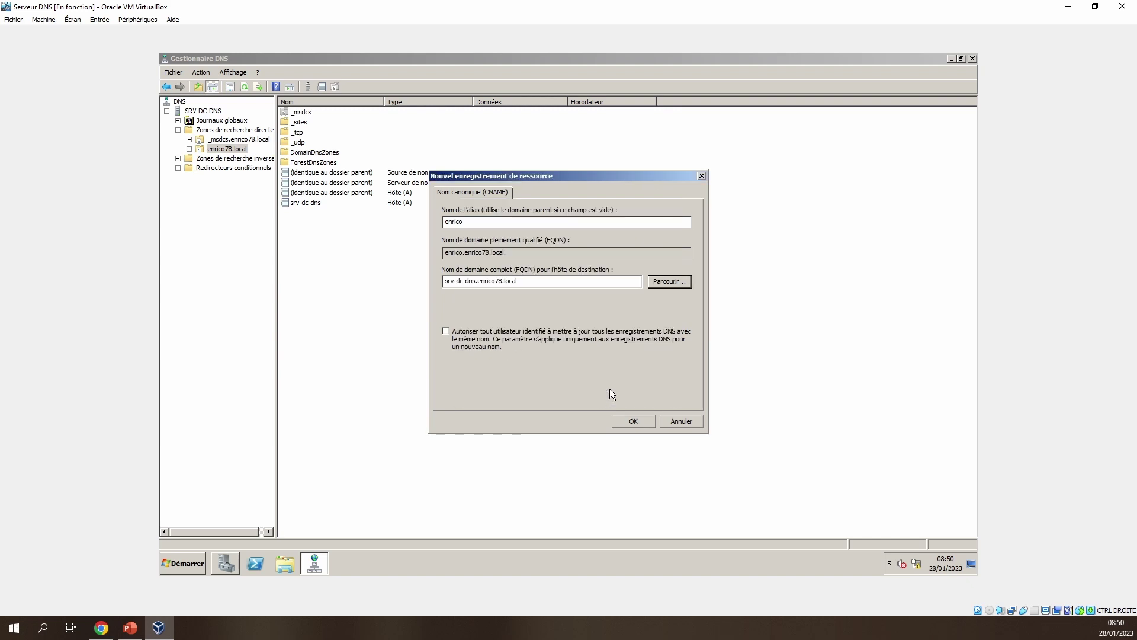
pyautogui.click(466, 336)
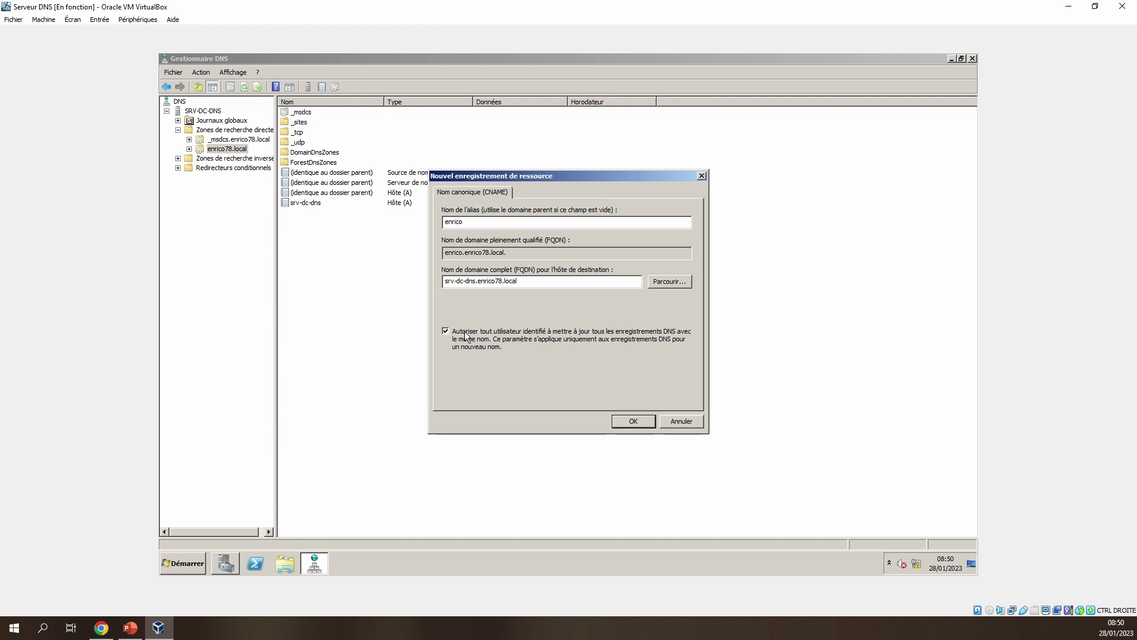
pyautogui.click(635, 420)
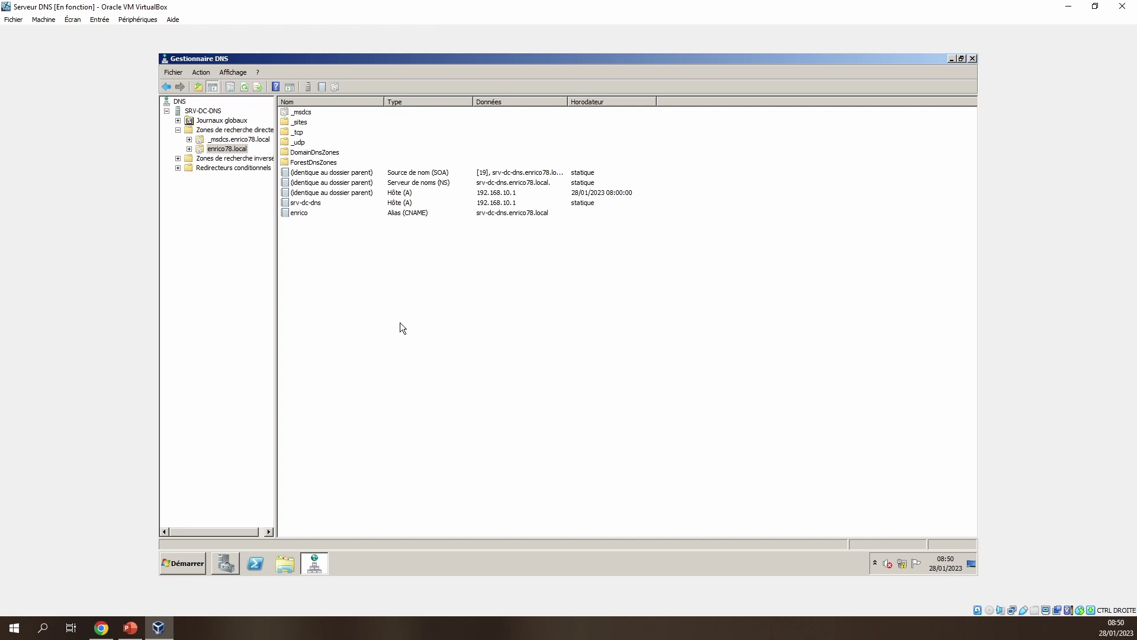
# Run nslookup in a command prompt to check DNS resolution
pyautogui.click(180, 567)
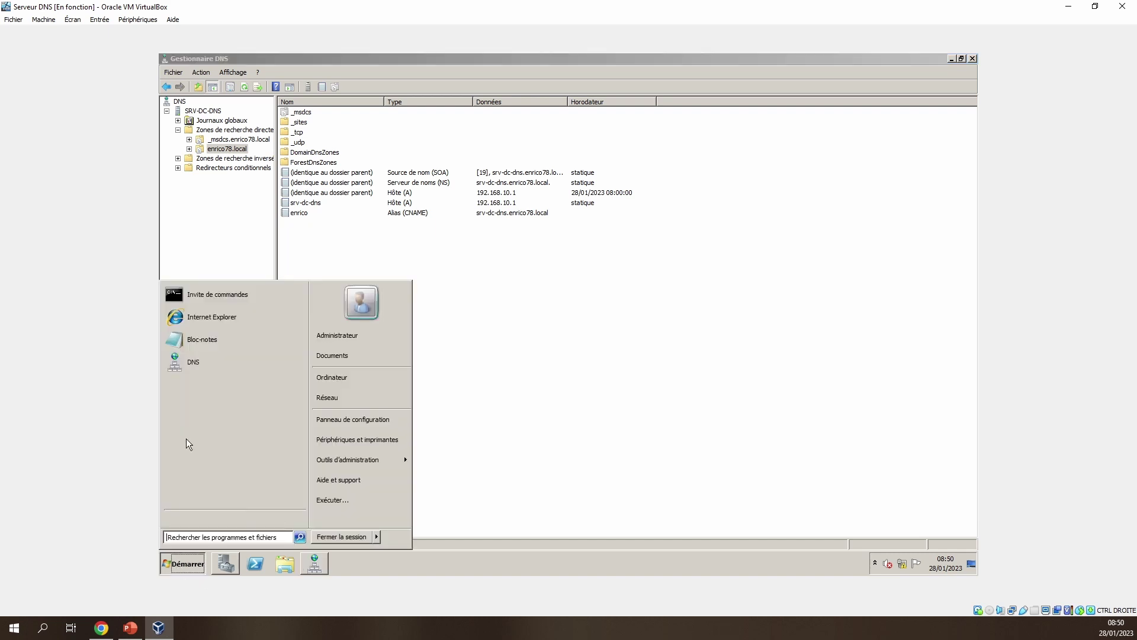
pyautogui.click(211, 299)
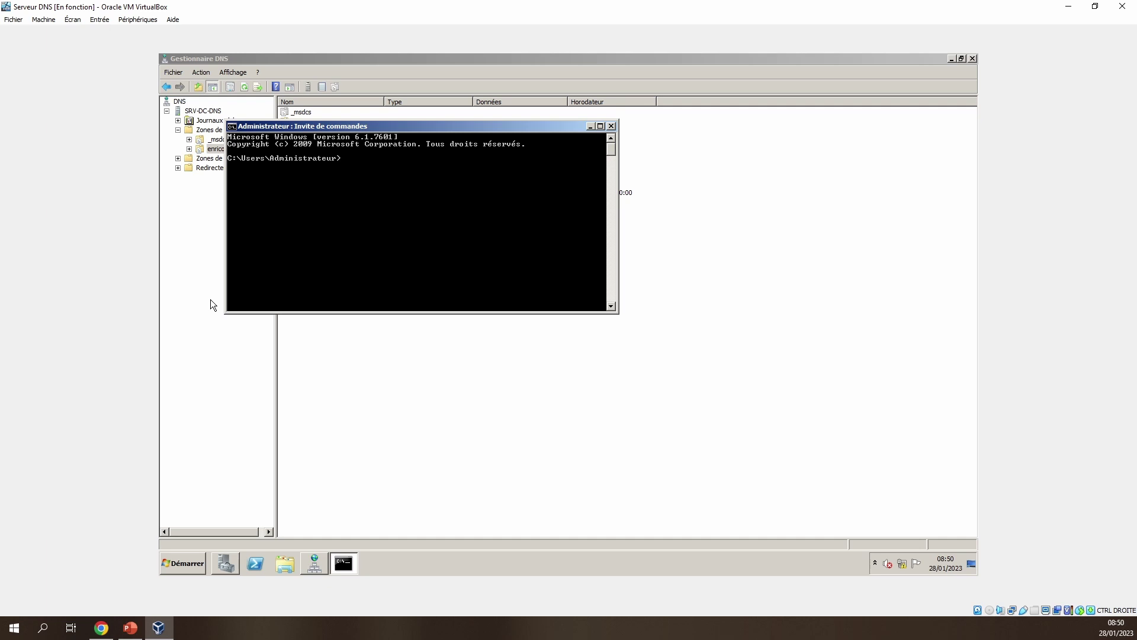
pyautogui.write('nslookup')
pyautogui.press('Return')
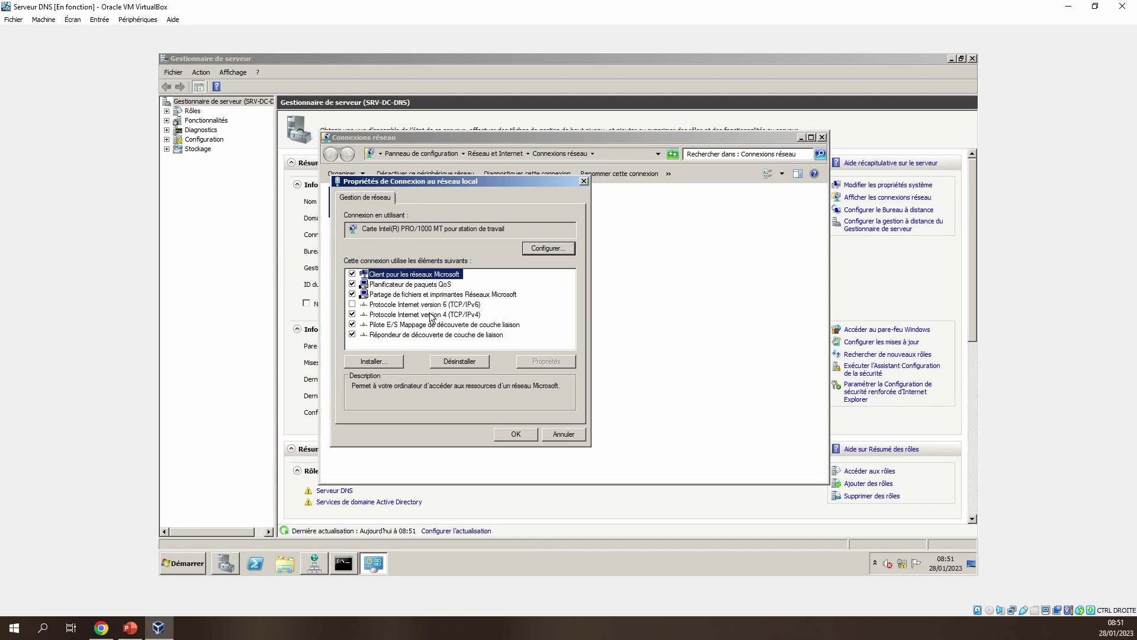
# Set the preferred DNS server in the local connection's TCP/IPv4 properties to 192.168.10.1 and confirm both properties dialogs
pyautogui.click(433, 316)
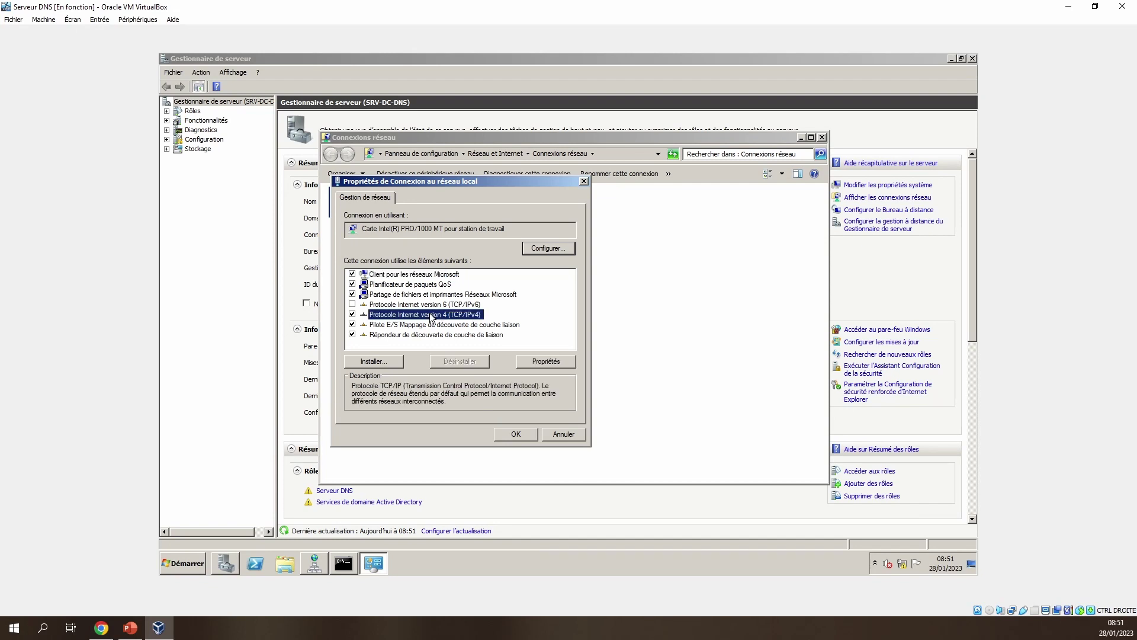
pyautogui.click(566, 364)
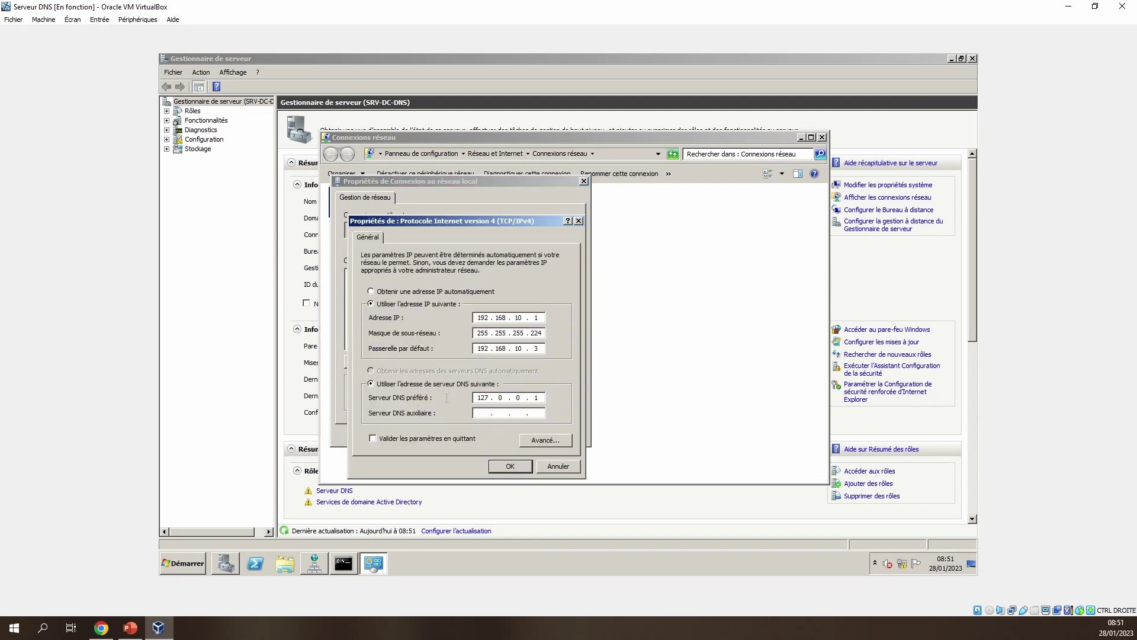
pyautogui.doubleClick(486, 398)
pyautogui.write('19216810')
pyautogui.click(510, 468)
pyautogui.click(514, 435)
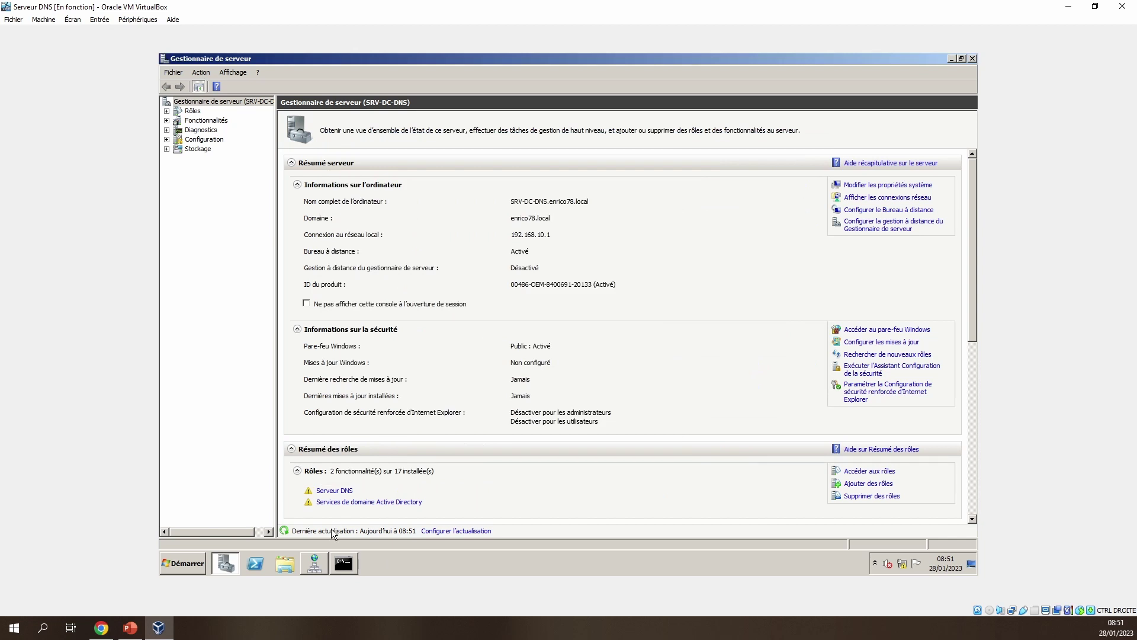
# Return to the command prompt, exit the open nslookup session and run nslookup again
pyautogui.click(349, 567)
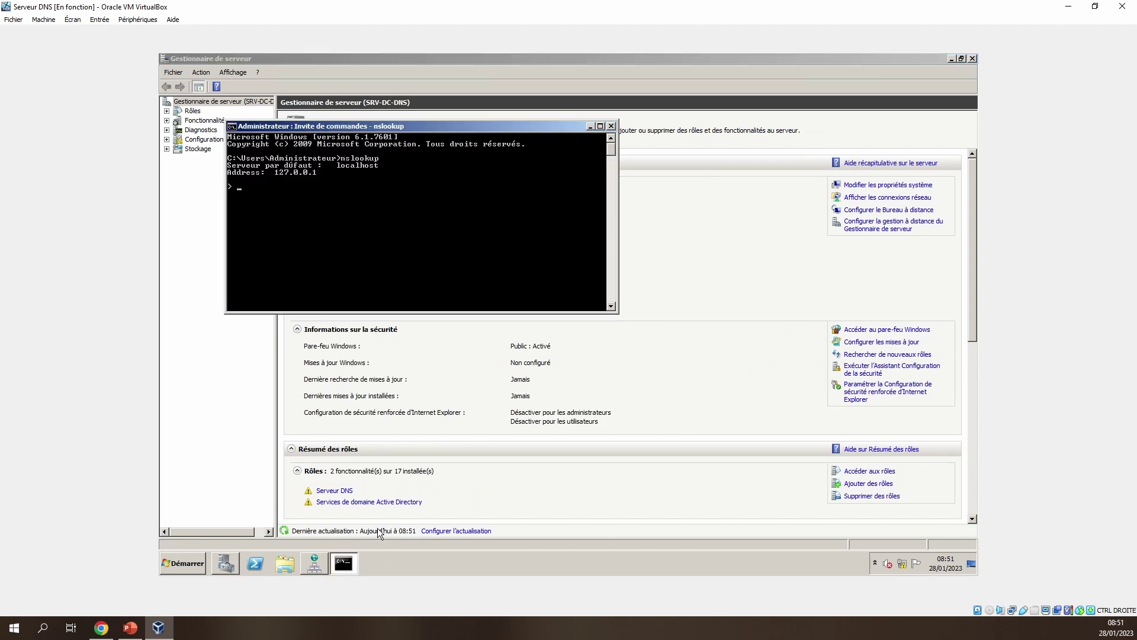
pyautogui.write('exit')
pyautogui.press('Return')
pyautogui.press('Up')
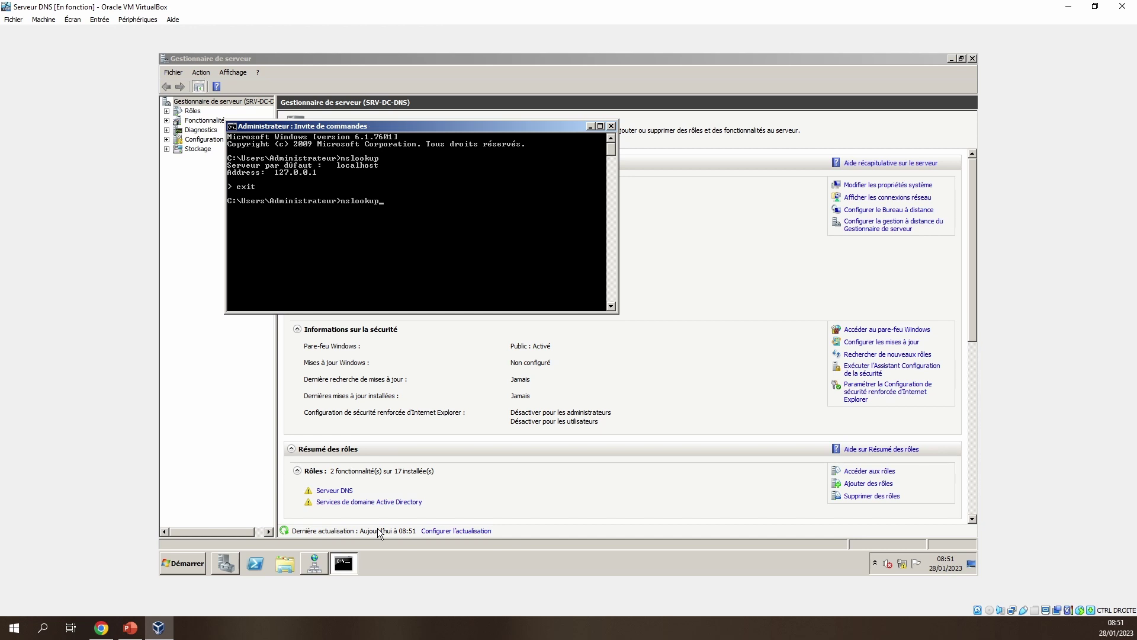
pyautogui.press('Return')
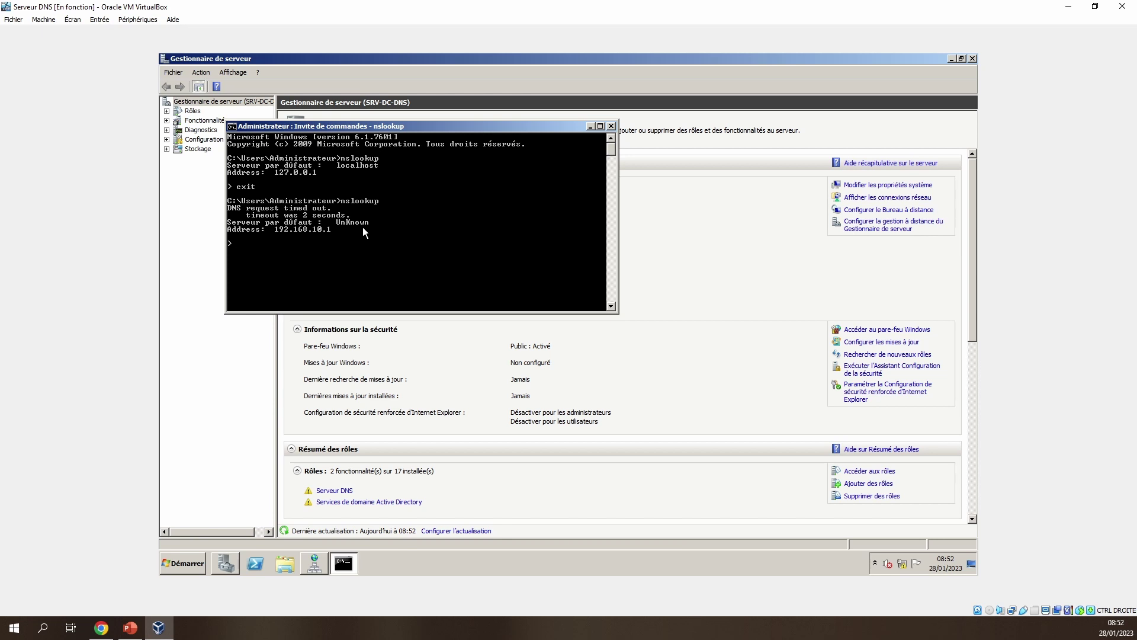
# Restart nslookup once more and query the alias enrico
pyautogui.write('exit')
pyautogui.press('Return')
pyautogui.write('nslookup')
pyautogui.press('Return')
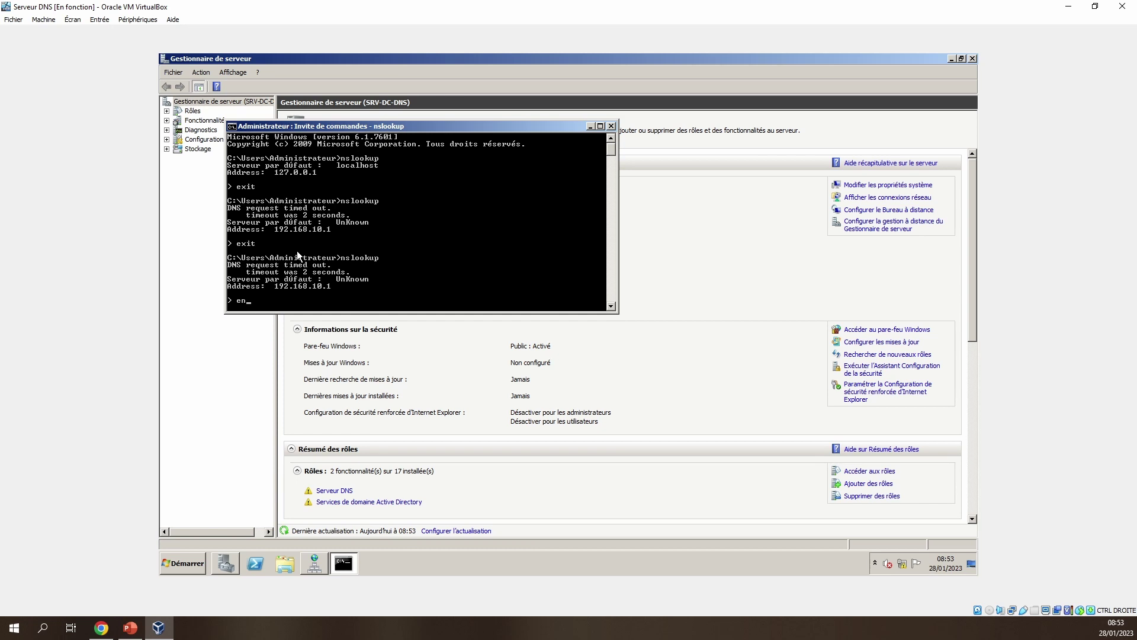
pyautogui.write('enrico')
pyautogui.press('Return')
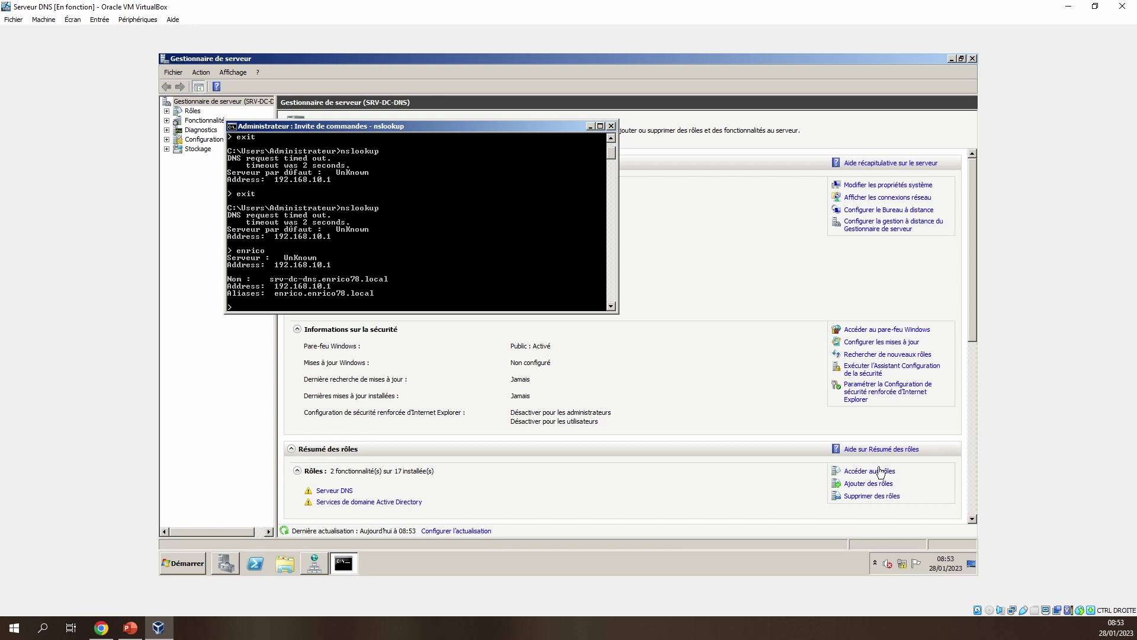
# Browse to \\enrico in the file explorer, open its NETLOGON share and display the folder's network path
pyautogui.click(284, 563)
pyautogui.click(510, 155)
pyautogui.write('\\')
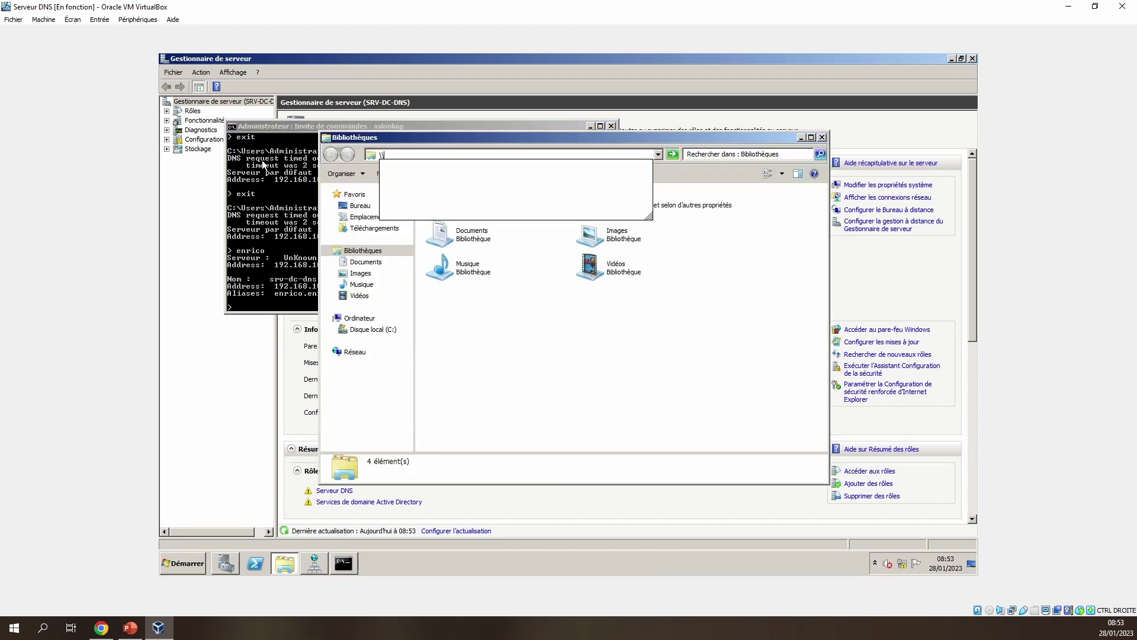
pyautogui.write('enrico')
pyautogui.press('Return')
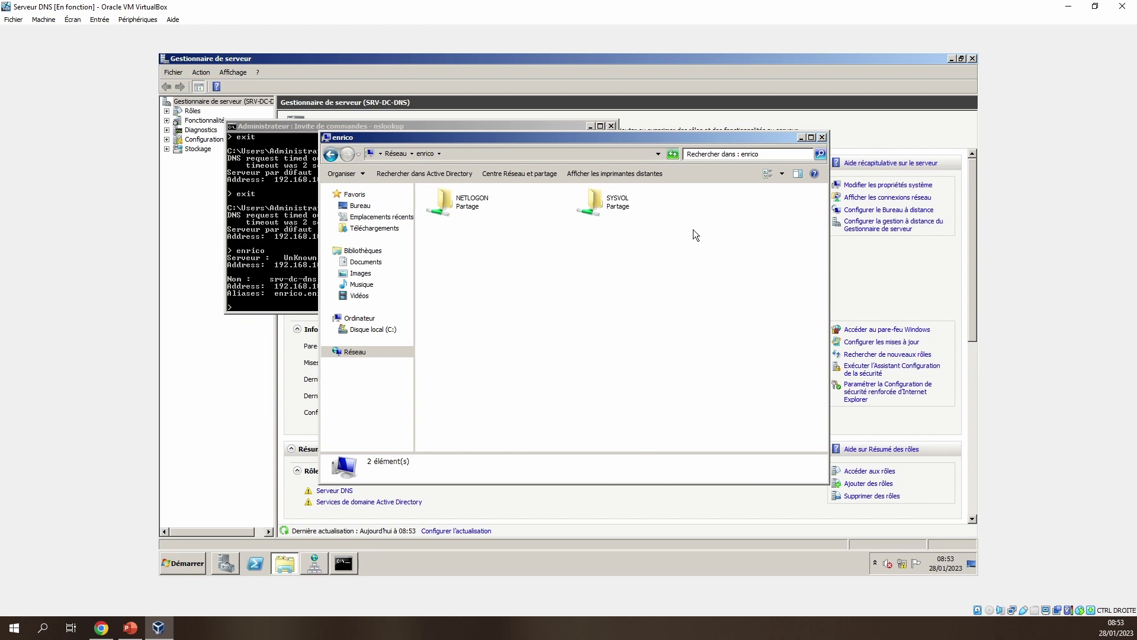
pyautogui.doubleClick(454, 199)
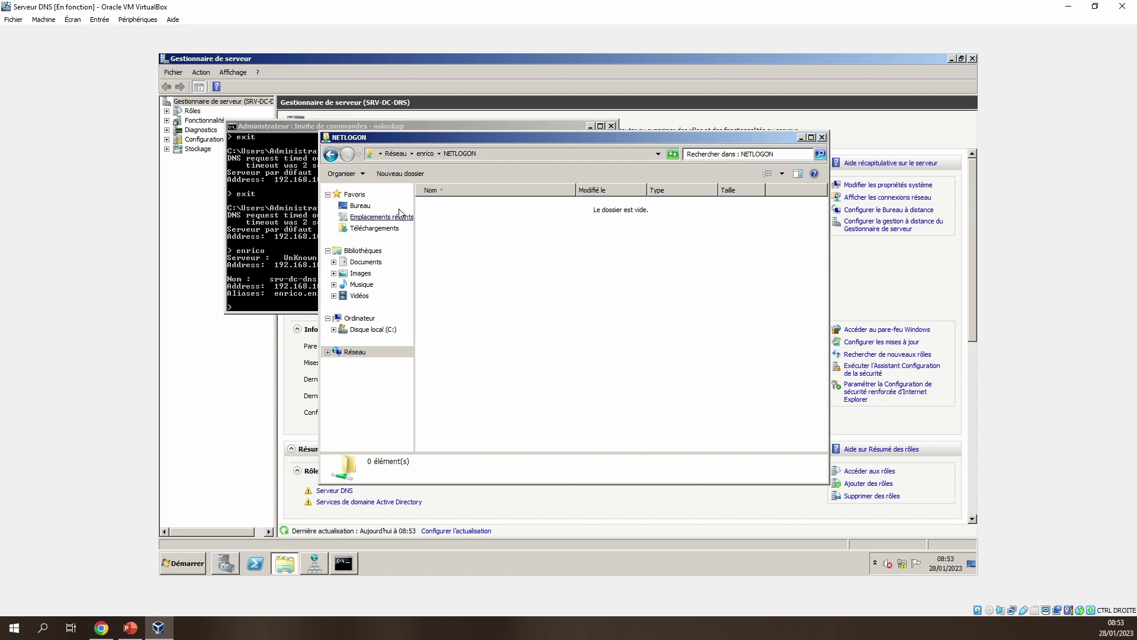
pyautogui.click(495, 154)
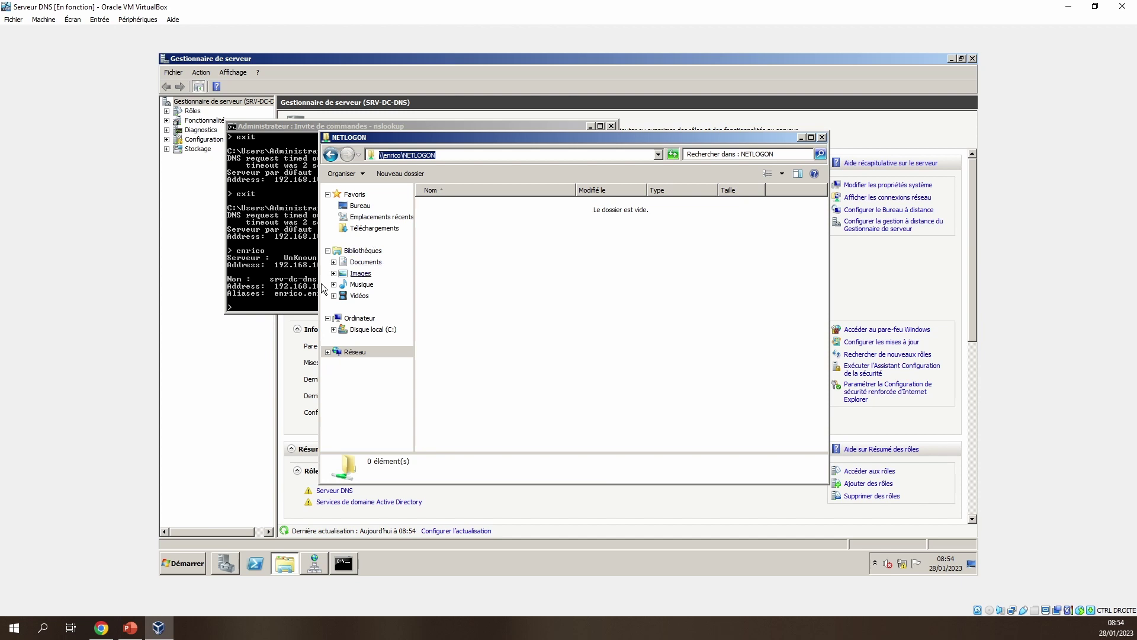
# Exit nslookup in the command prompt and flush the DNS resolver cache with ipconfig /flushdns
pyautogui.click(276, 305)
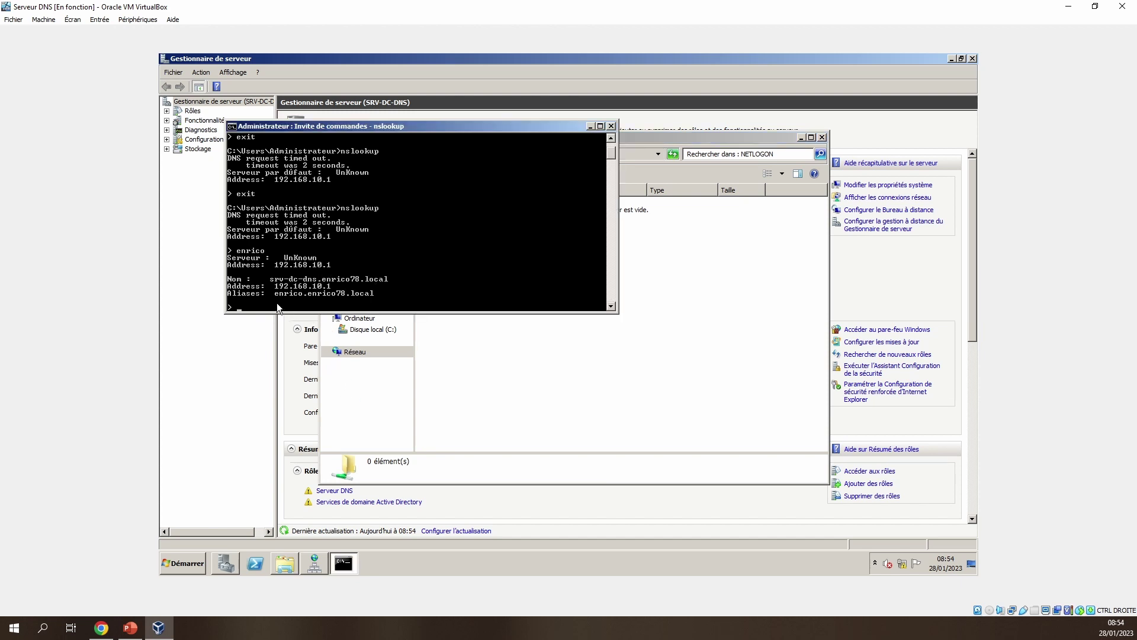
pyautogui.write('exit')
pyautogui.press('Return')
pyautogui.press('Return')
pyautogui.press('Return')
pyautogui.press('Return')
pyautogui.press('Return')
pyautogui.press('Return')
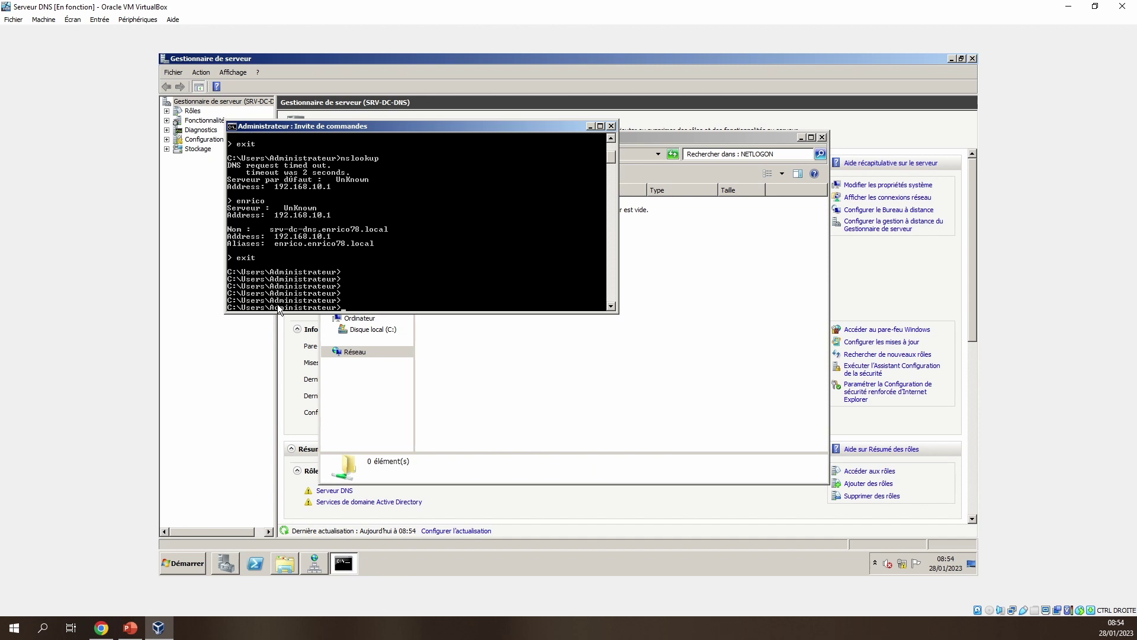
pyautogui.write('ipoconfig')
pyautogui.press('Left')
pyautogui.press('Left')
pyautogui.press('Left')
pyautogui.press('Left')
pyautogui.press('Left')
pyautogui.press('Left')
pyautogui.press('BackSpace')
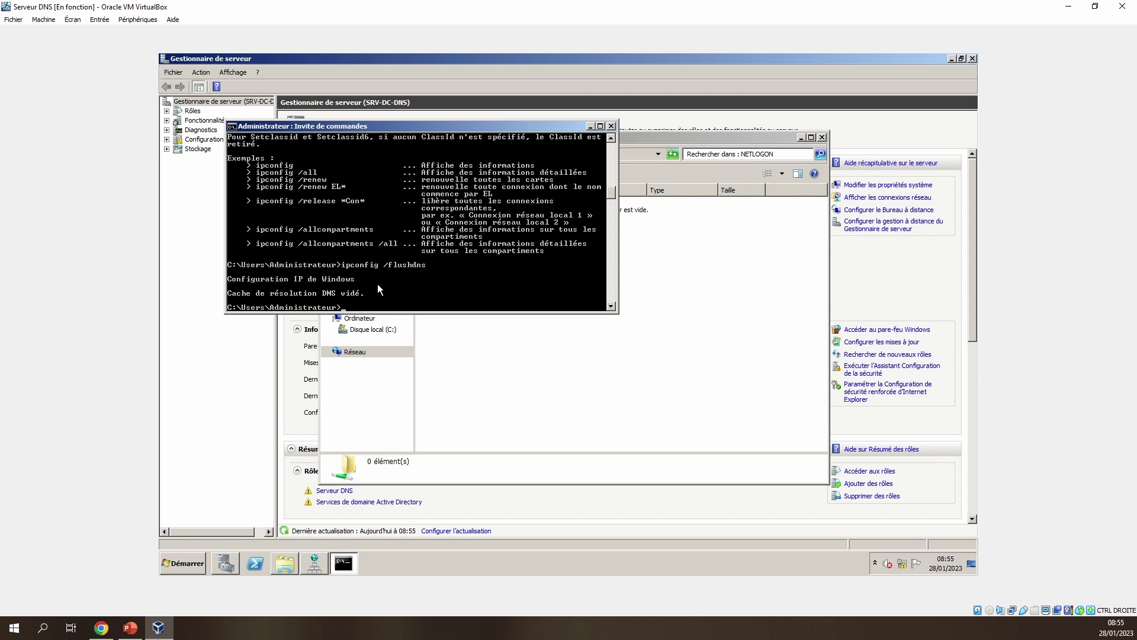
# Clear the command prompt screen and rerun nslookup to recheck the default DNS server
pyautogui.write('cls')
pyautogui.press('Return')
pyautogui.press('Up')
pyautogui.press('Up')
pyautogui.press('Up')
pyautogui.press('Return')
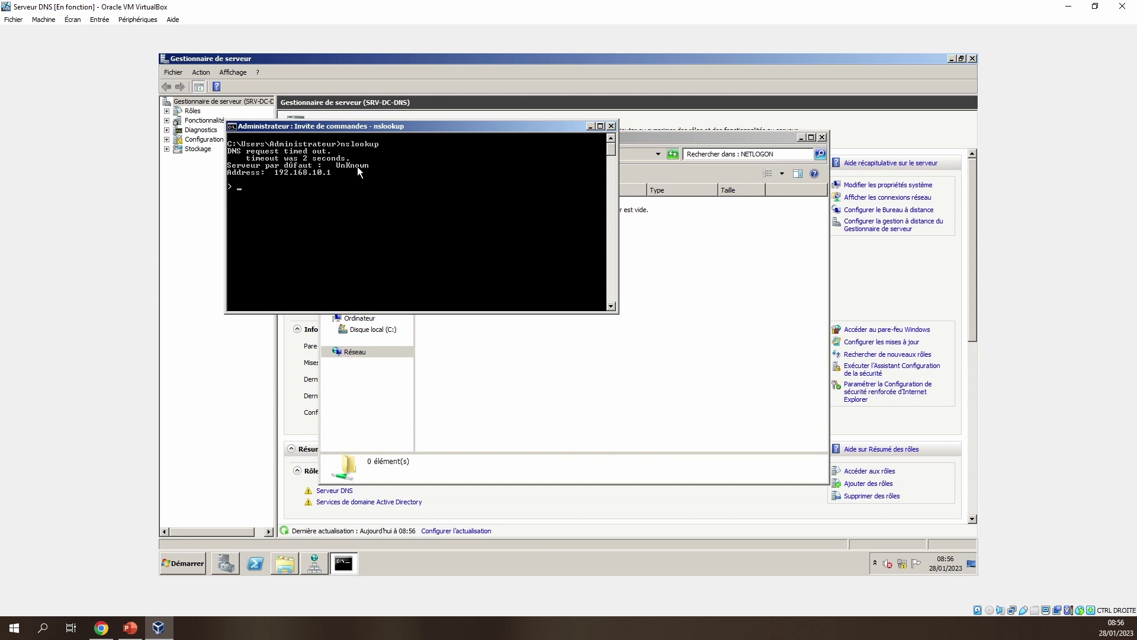
# In the DNS console, start a new IPv4 reverse lookup zone as an Active Directory-stored primary zone, replicated to all DNS servers in the enrico78.local domain
pyautogui.click(488, 365)
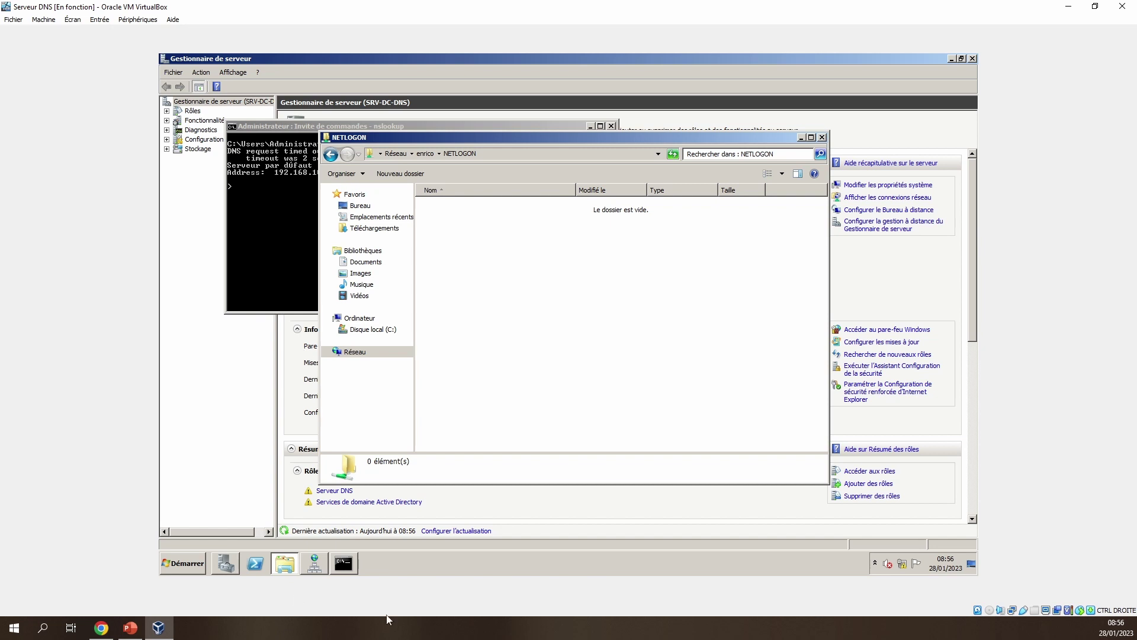
pyautogui.click(315, 566)
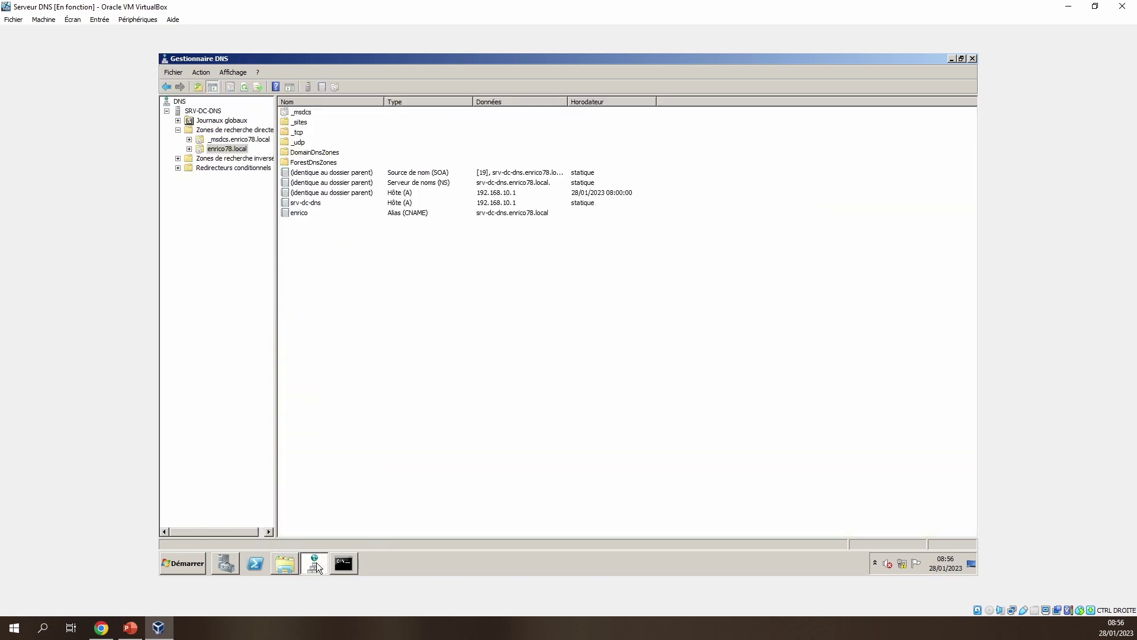
pyautogui.click(222, 159)
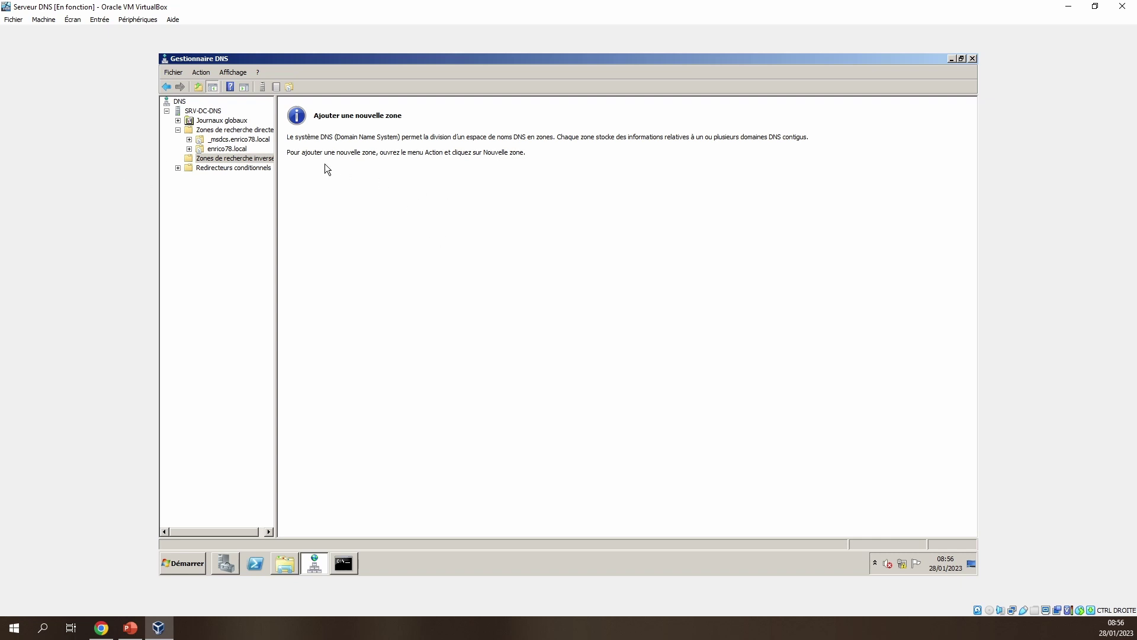
pyautogui.rightClick(229, 157)
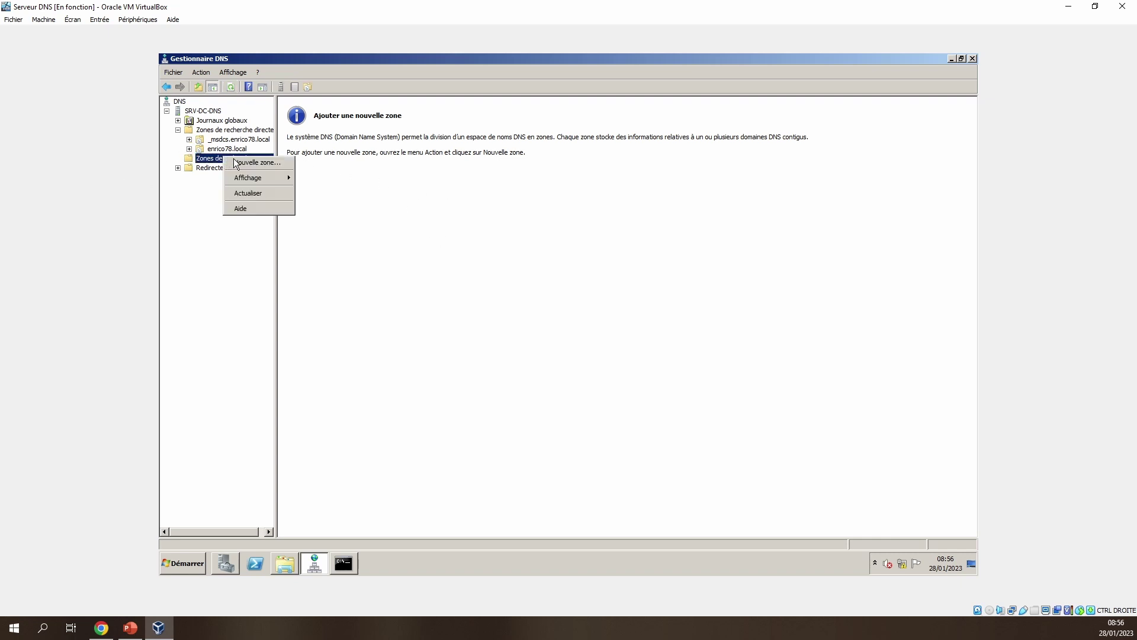
pyautogui.click(272, 161)
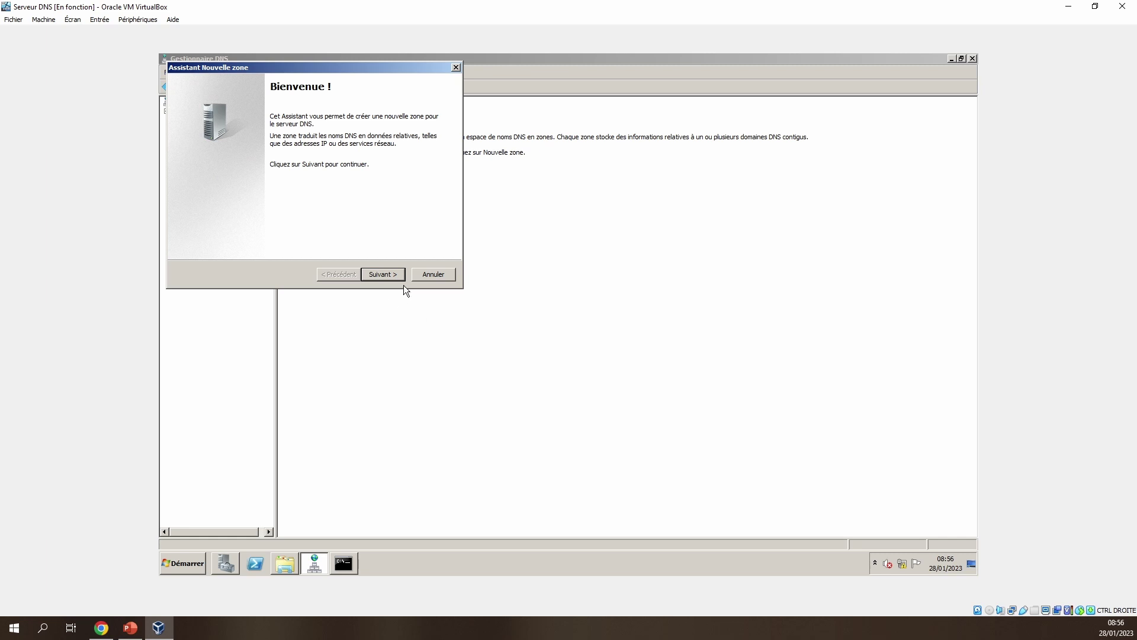
pyautogui.click(389, 273)
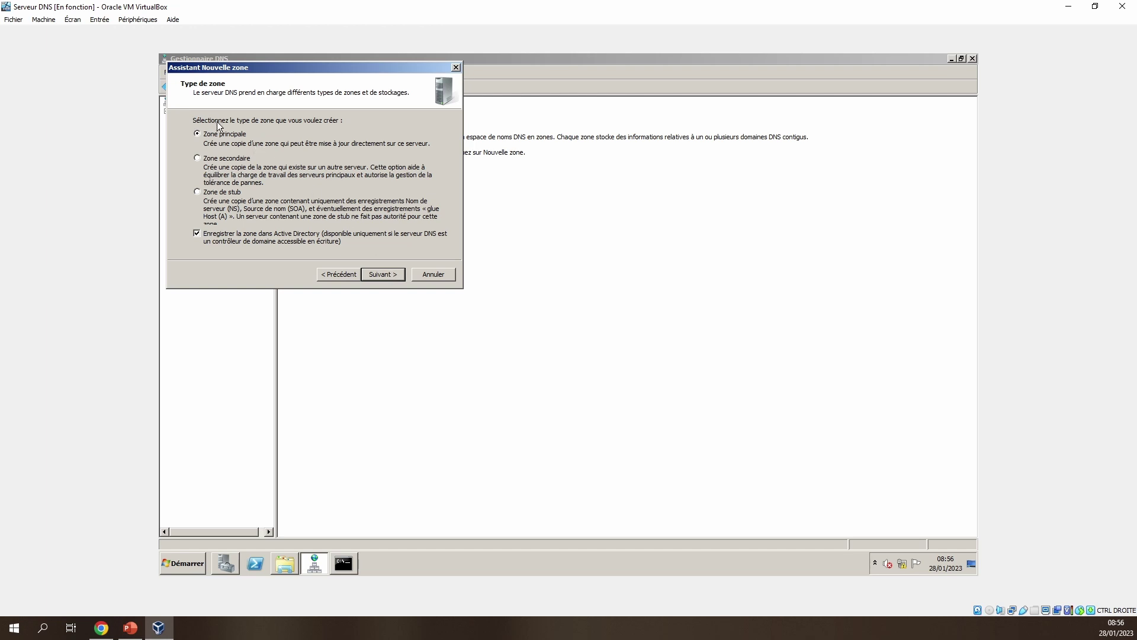
pyautogui.click(382, 275)
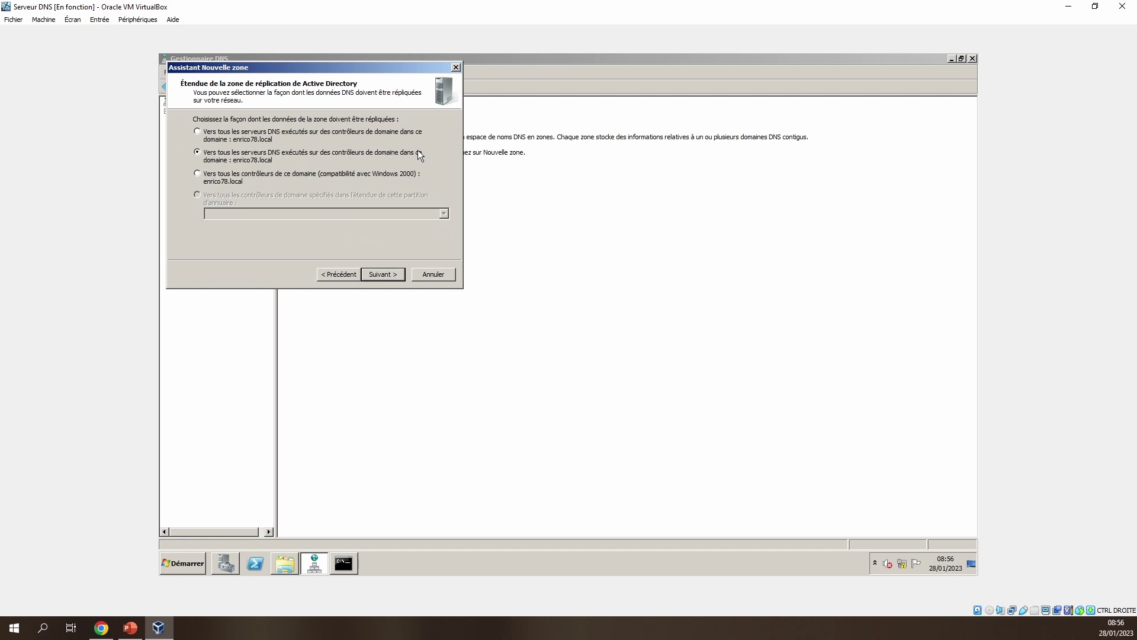
pyautogui.click(383, 274)
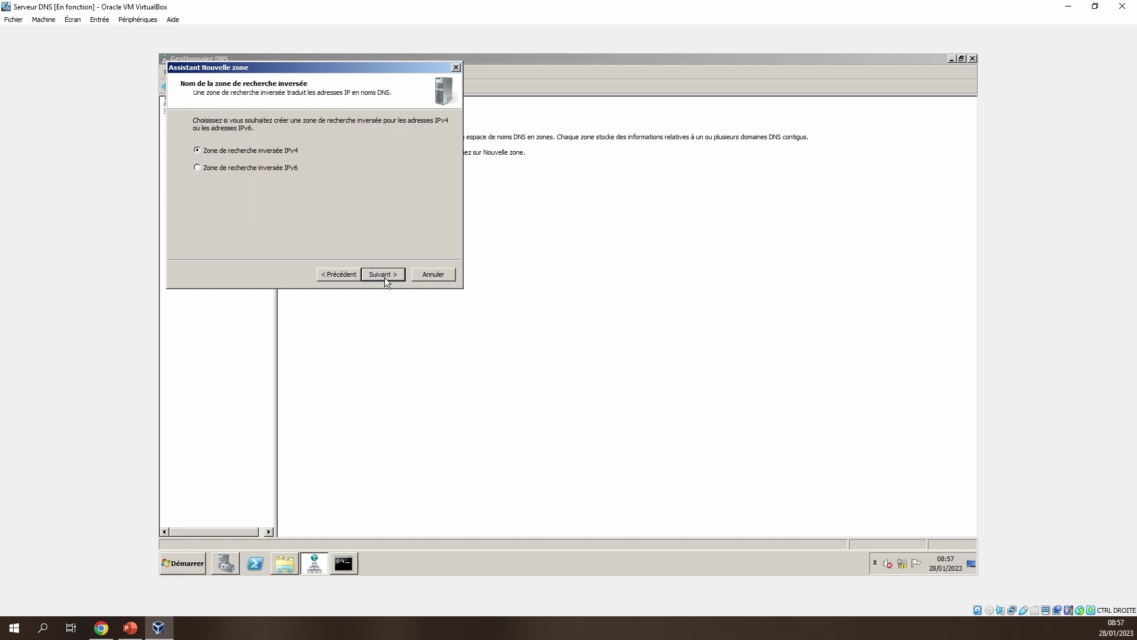
pyautogui.click(384, 276)
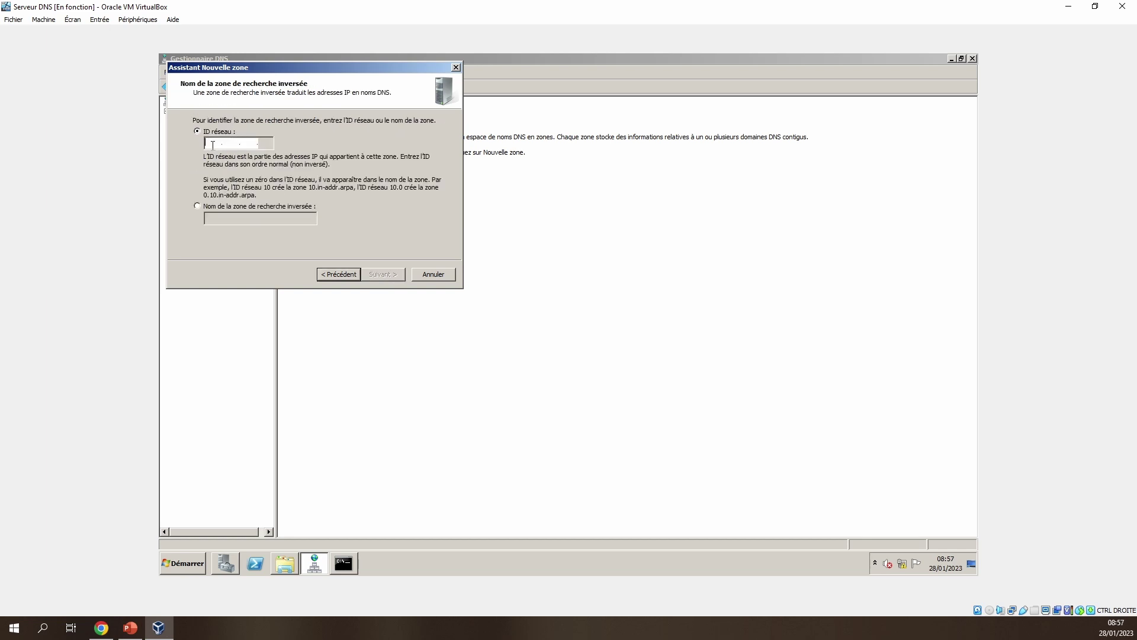
# Give the reverse zone the network ID 192.168.10, allow only secure dynamic updates and finish the wizard
pyautogui.write('192 .168 .')
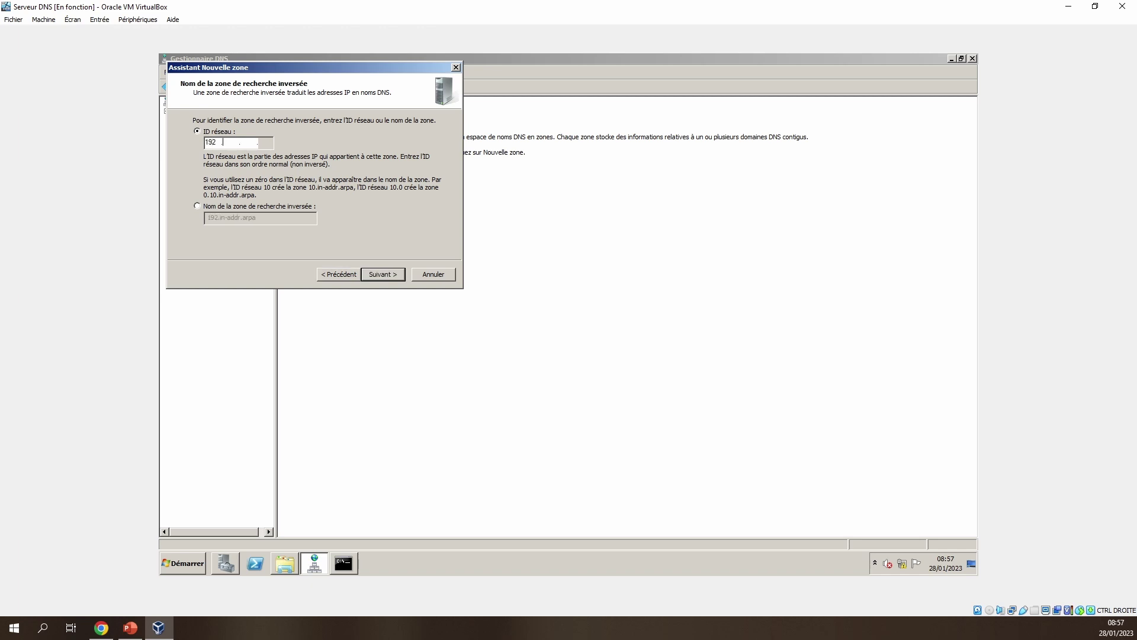
pyautogui.write('10')
pyautogui.click(383, 275)
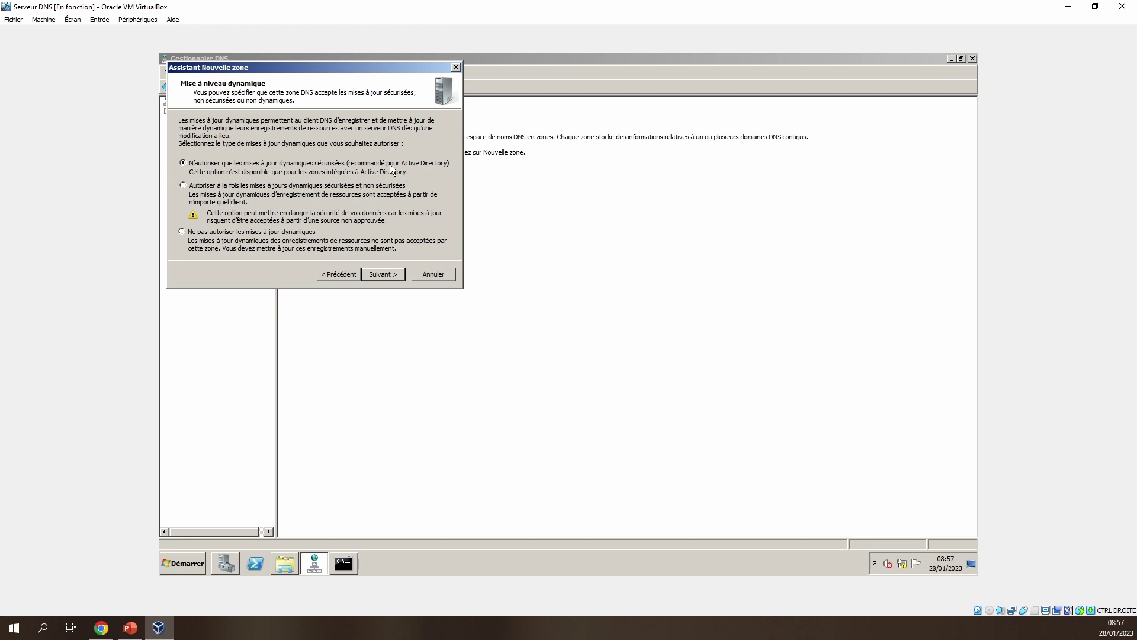
pyautogui.click(404, 274)
pyautogui.click(404, 274)
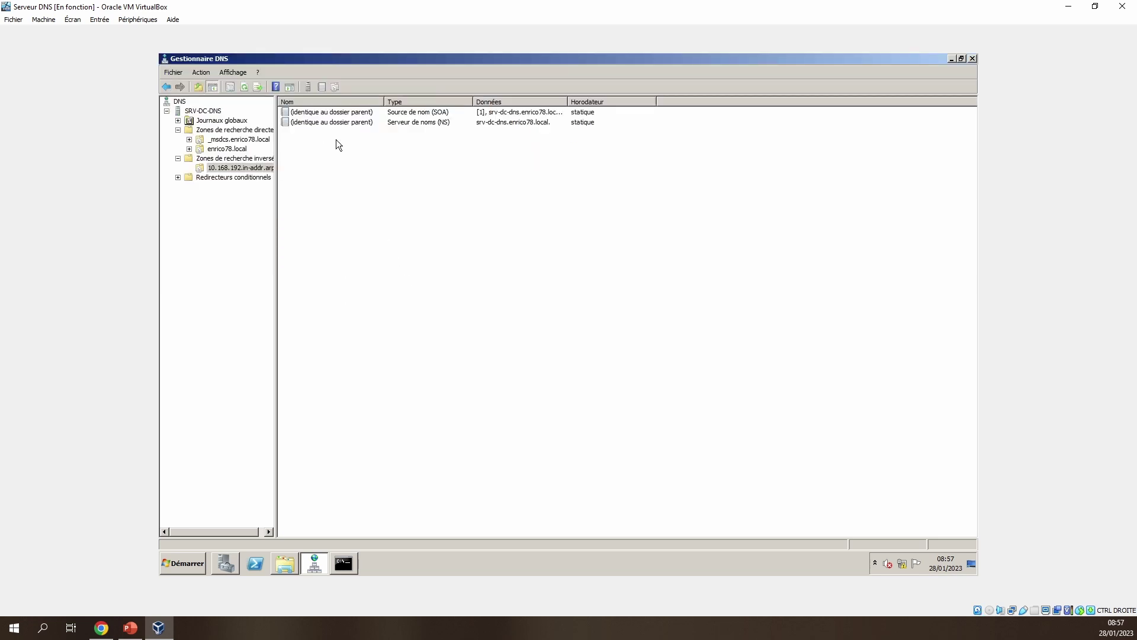
# Create a PTR record for 192.168.10.1 pointing to srv-dc-dns.enrico78.local, allowing authenticated users to update same-name records
pyautogui.rightClick(336, 168)
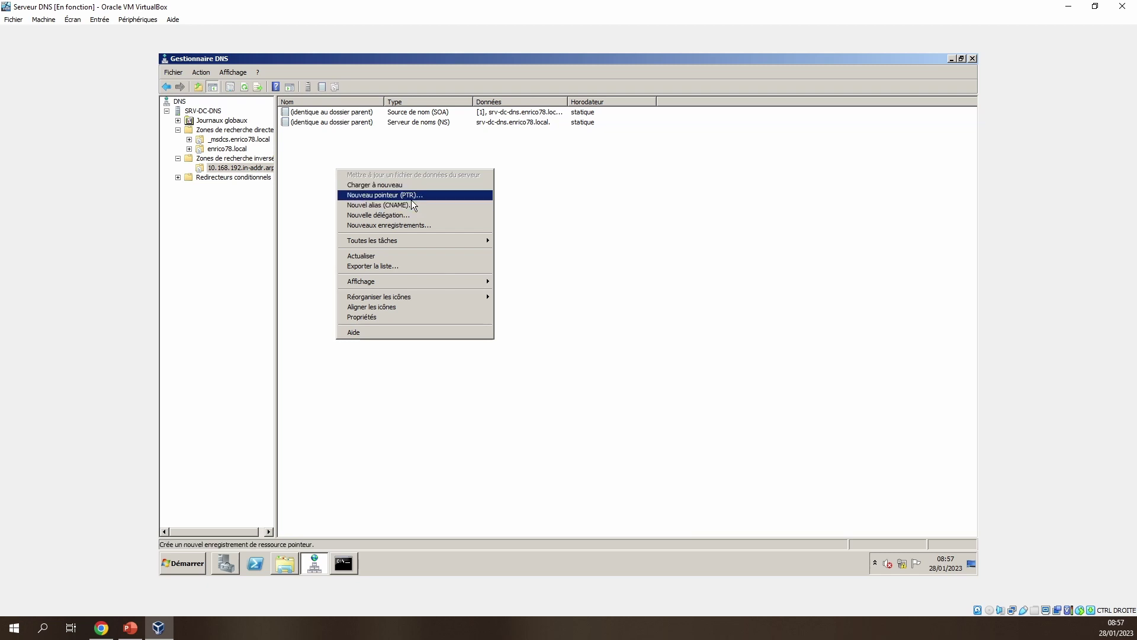
pyautogui.click(375, 195)
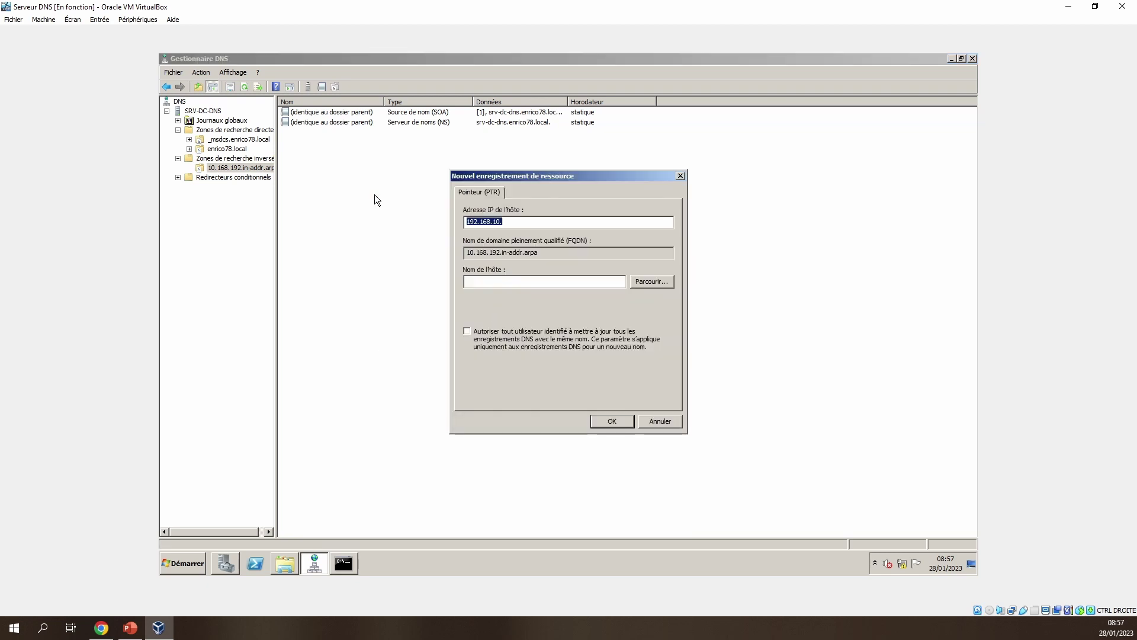
pyautogui.click(525, 224)
pyautogui.write('1')
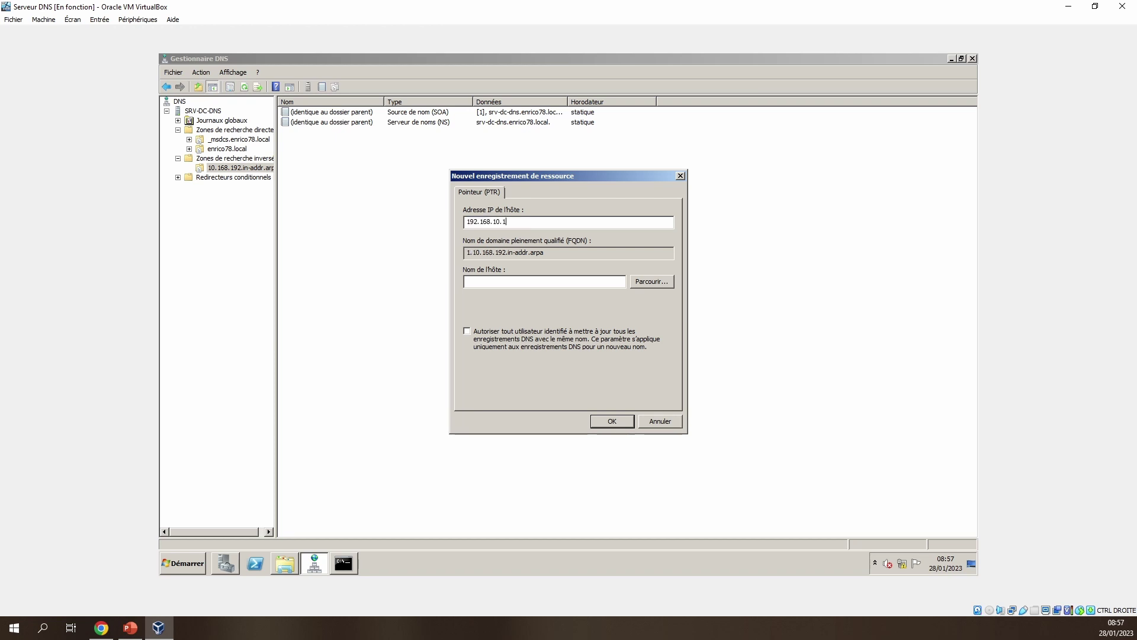
pyautogui.click(652, 283)
pyautogui.click(496, 266)
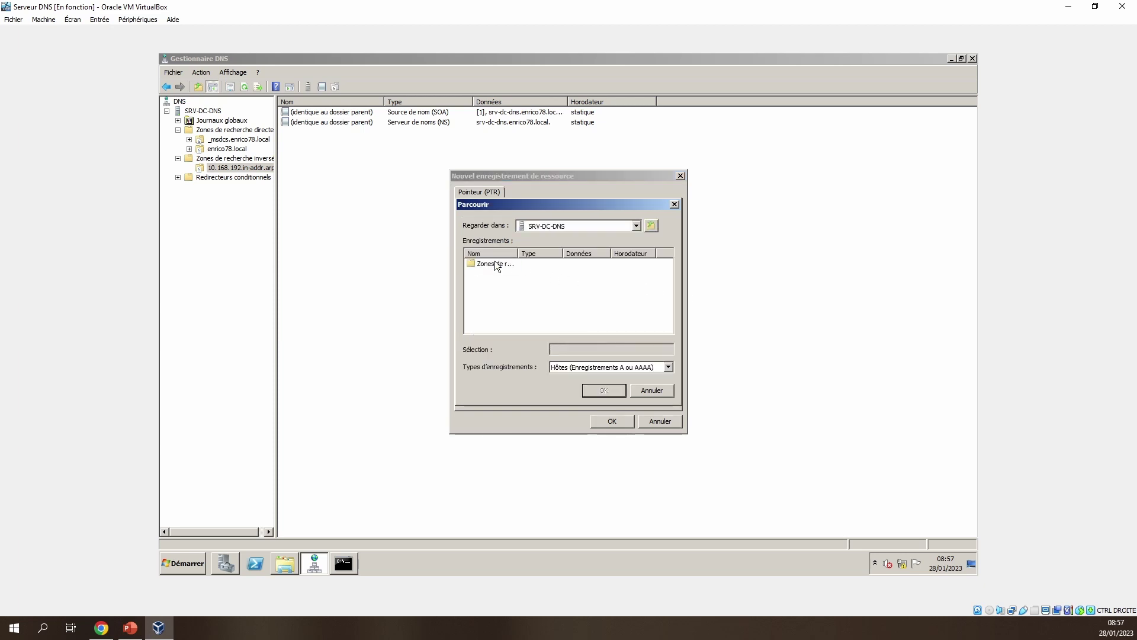
pyautogui.doubleClick(496, 263)
pyautogui.doubleClick(502, 275)
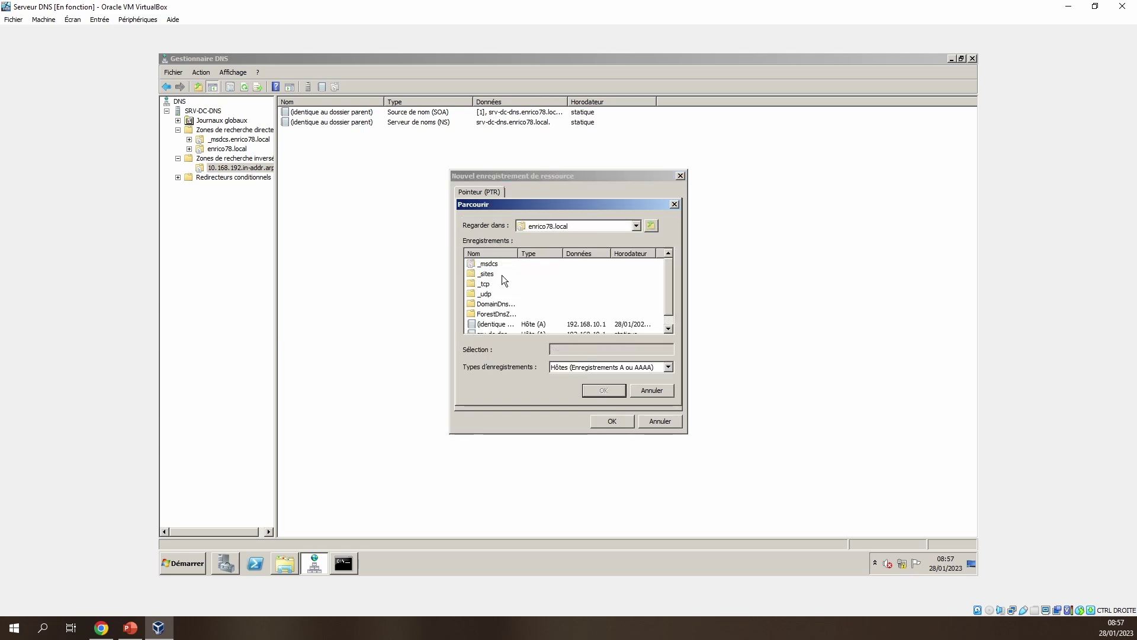
pyautogui.doubleClick(496, 324)
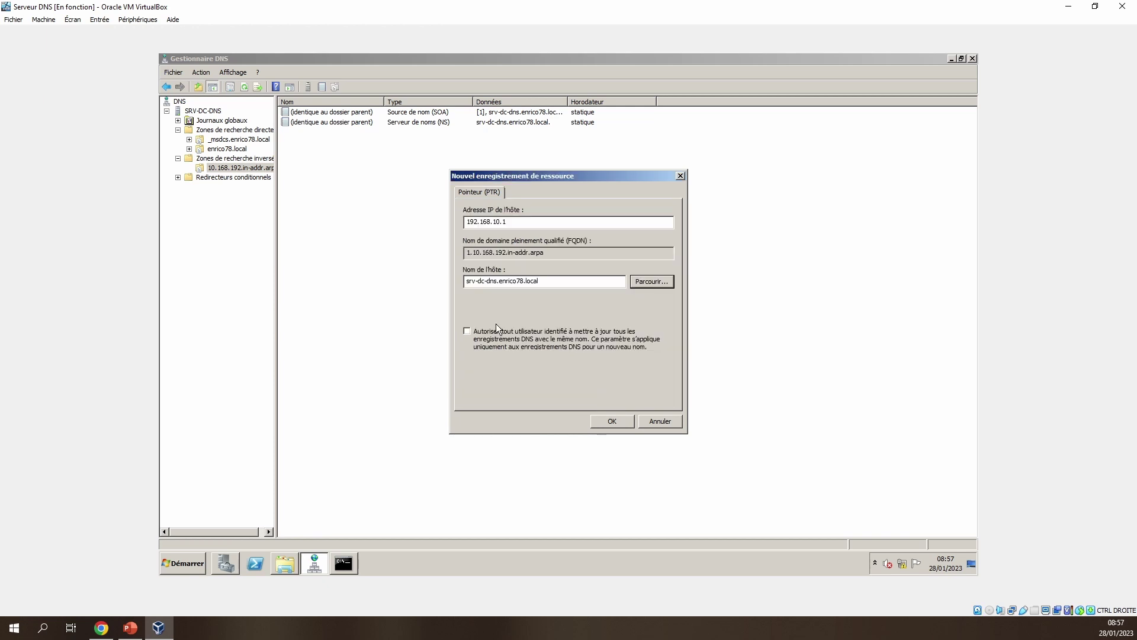
pyautogui.click(467, 332)
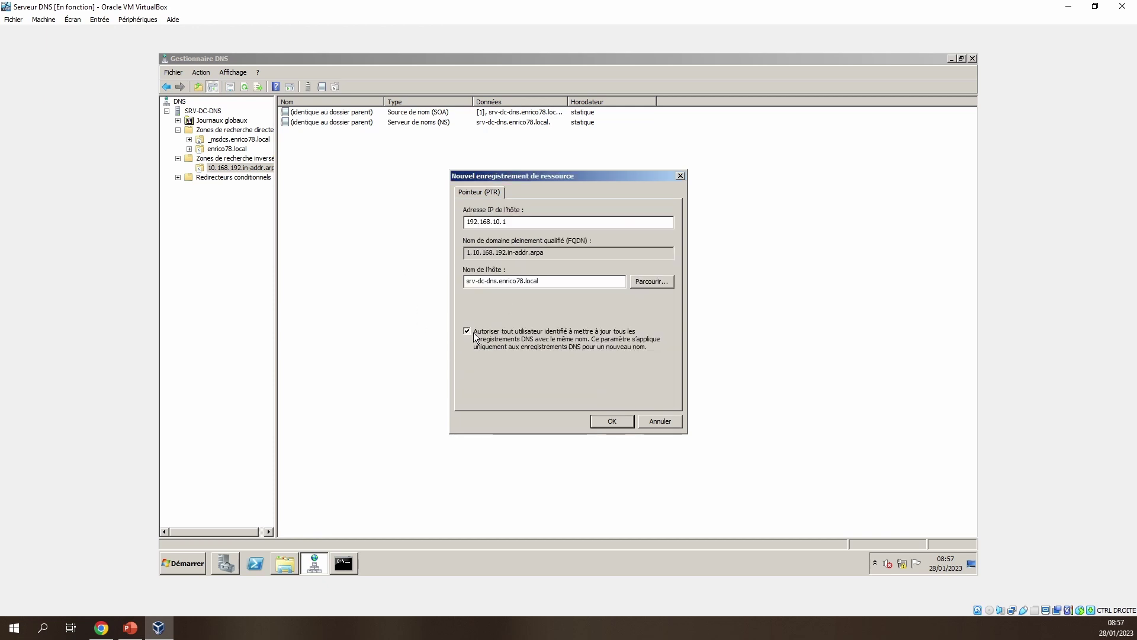
pyautogui.click(612, 421)
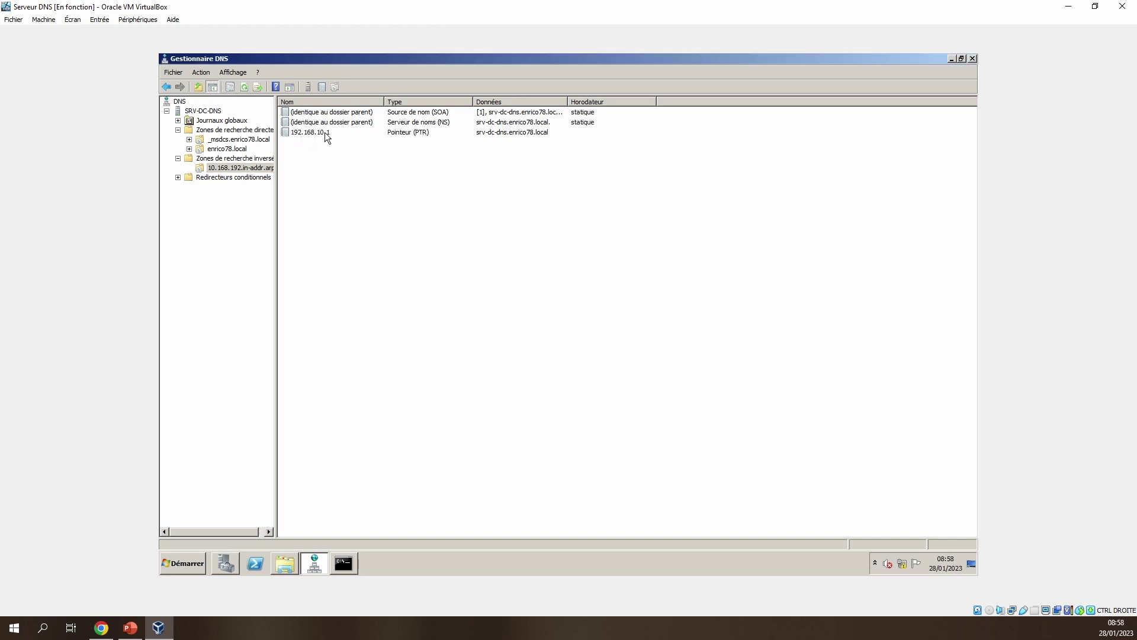
# Exit the old nslookup session and run nslookup again to verify reverse resolution of the DNS server
pyautogui.click(347, 562)
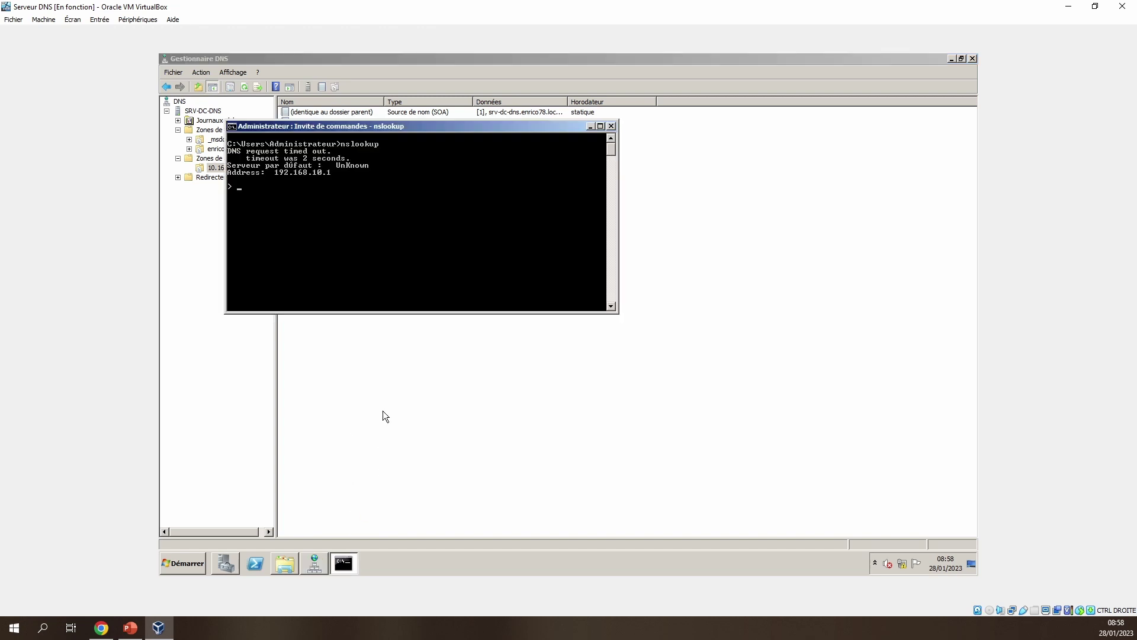
pyautogui.press('Return')
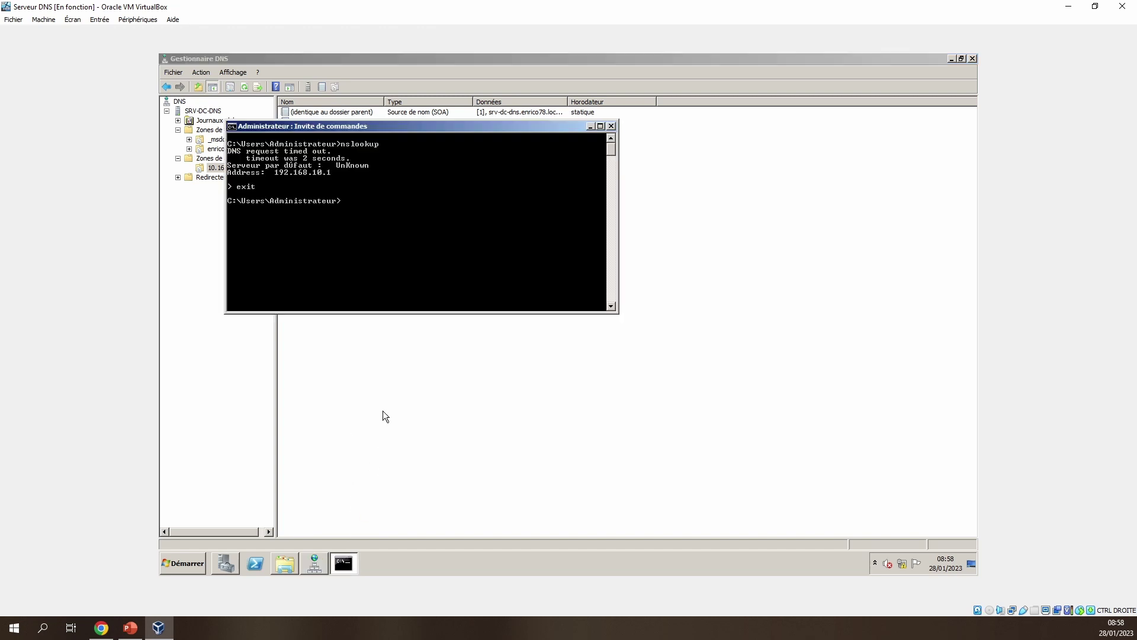
pyautogui.press('Up')
pyautogui.press('Return')
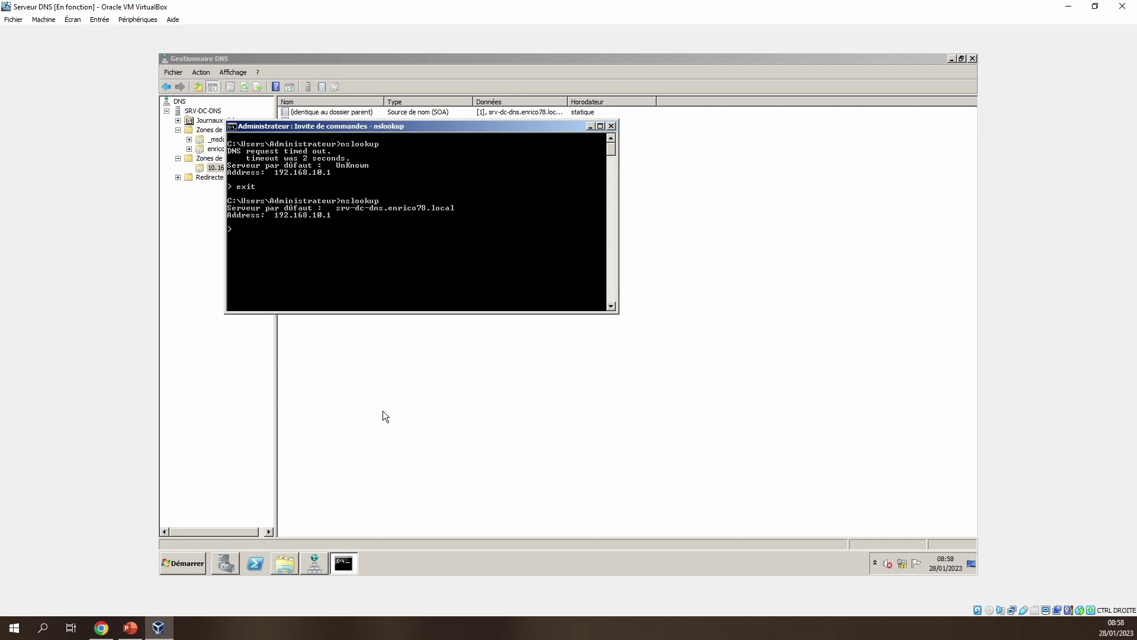